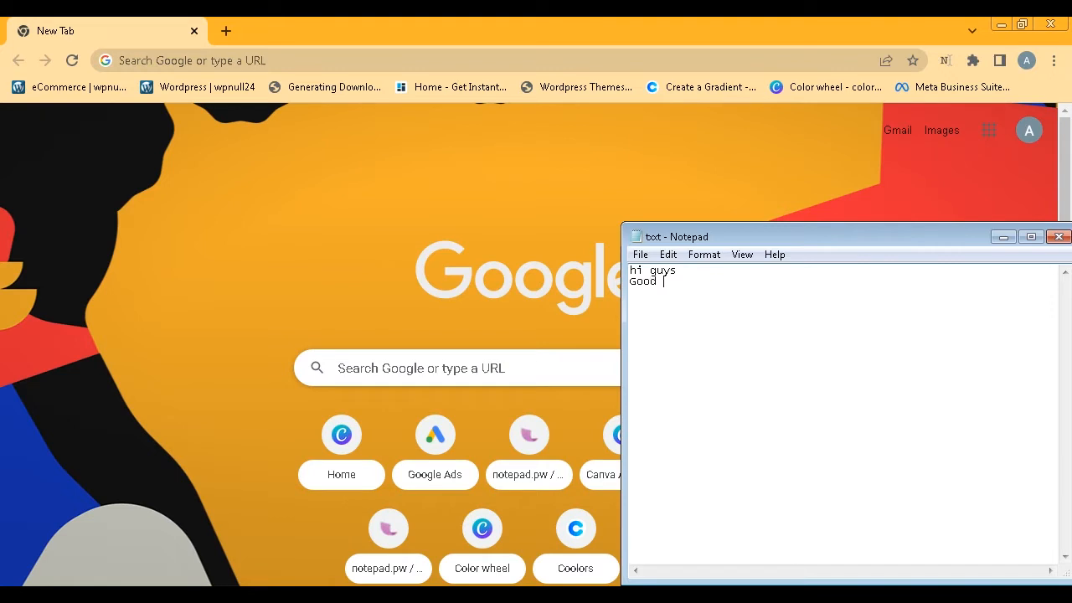
Complete the greeting in the note with "Good to see you again" and "thanks for support again" on separate lines.
type("o see you af")
key("BackSpace")
type("gain ")
type("thanks ")
type("fro")
key("BackSpace")
key("BackSpace")
type("or ")
type("suppo")
type("rt agaa")
Write the topic line "Today let's talk about figuing out keyword volume using keyword planner" in the note.
type("oday")
type("let'")
key("BackSpace")
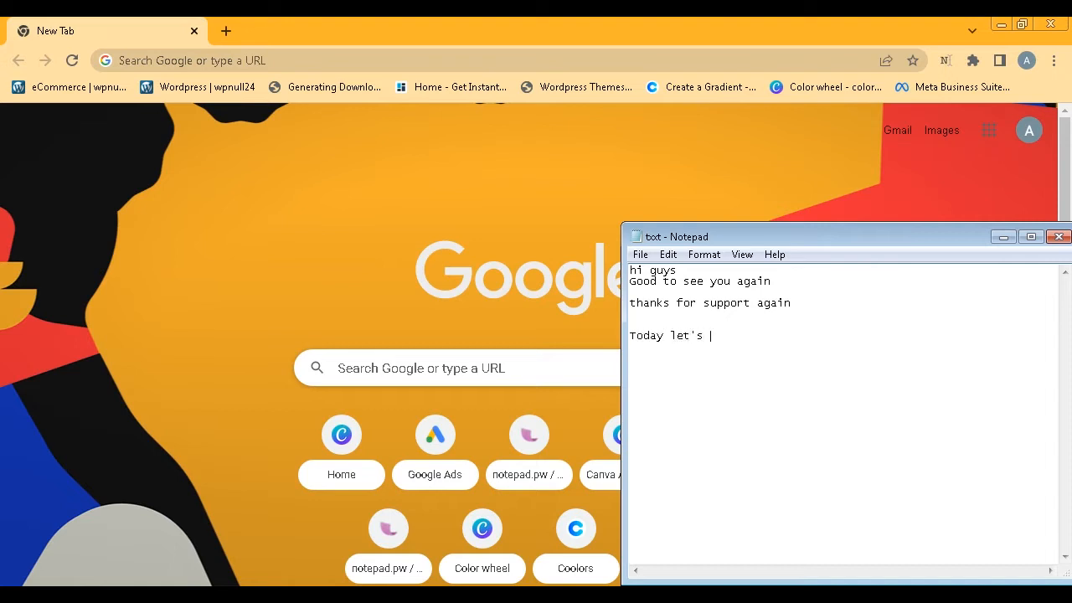
type("'s talk abou")
type("t figu")
type("ing ")
type("ou")
type("t voklu")
key("BackSpace")
key("BackSpace")
key("BackSpace")
key("BackSpace")
type("keyword vo")
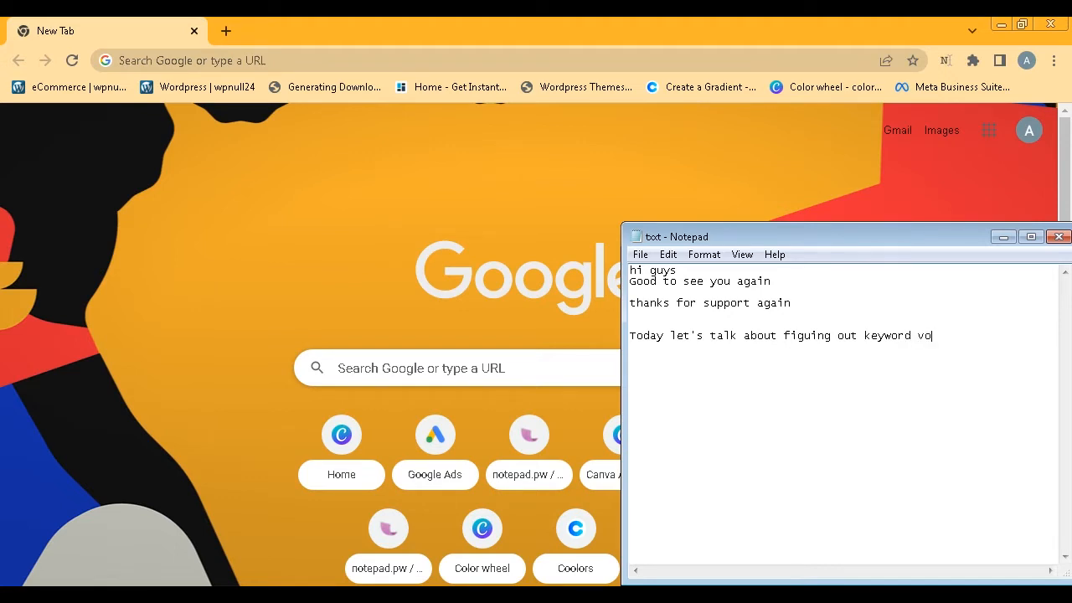
type("lume using keyword planner")
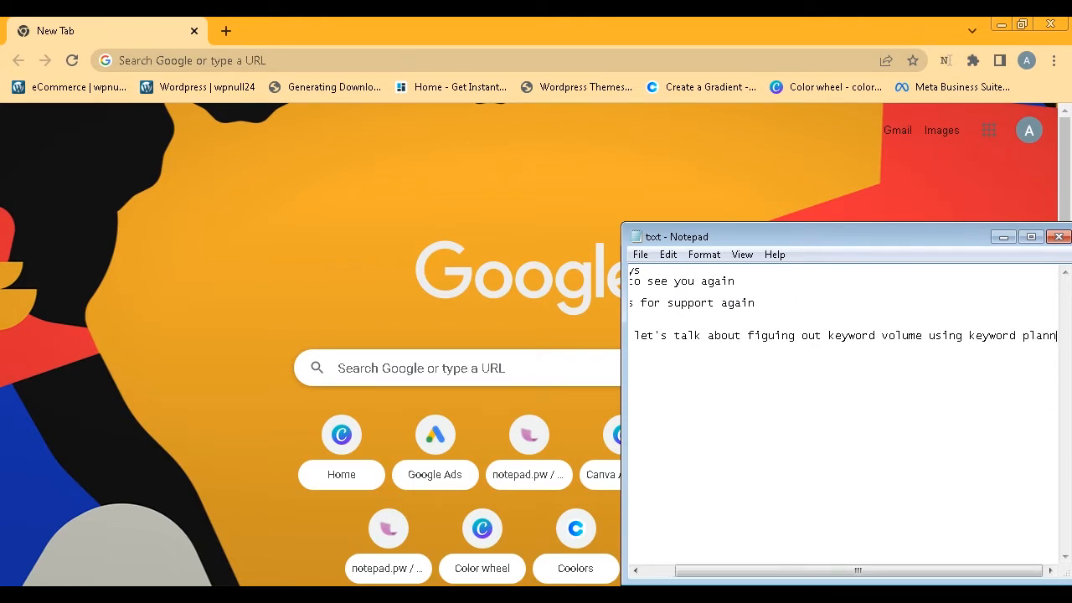
Add the line "so let's Go" below the topic line.
key("Return")
key("Return")
type("so let's Go")
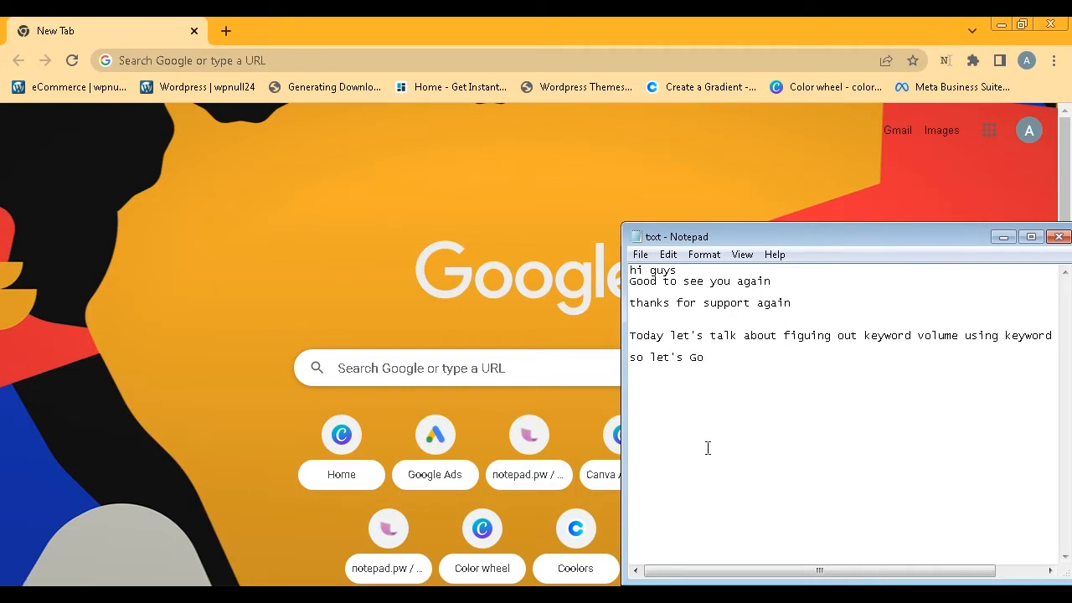
Switch to Chrome and activate the address bar for a new search.
left_click(255, 158)
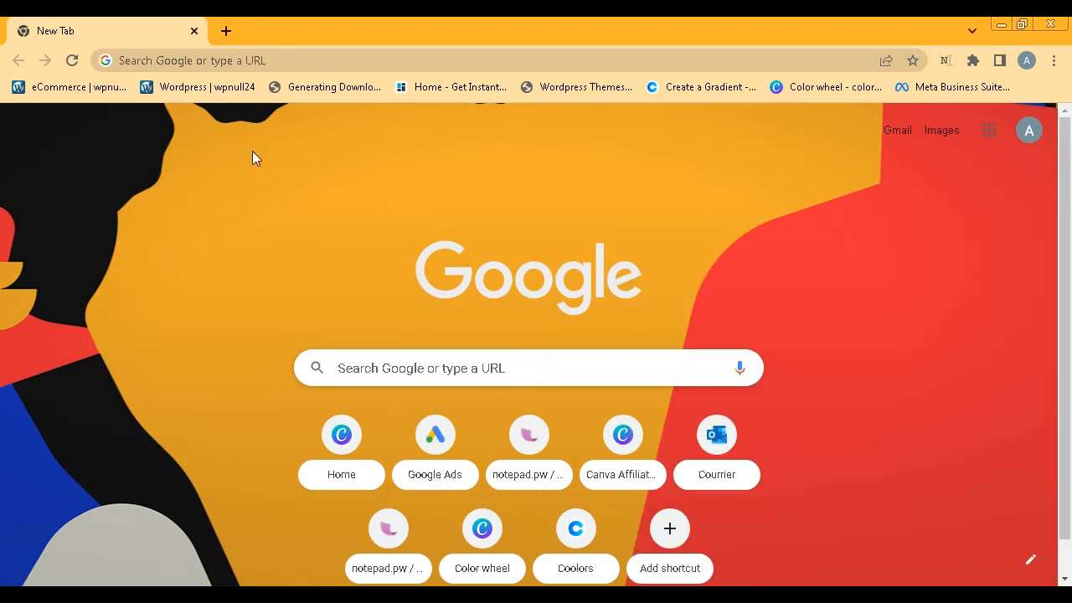
left_click(246, 60)
type("ads")
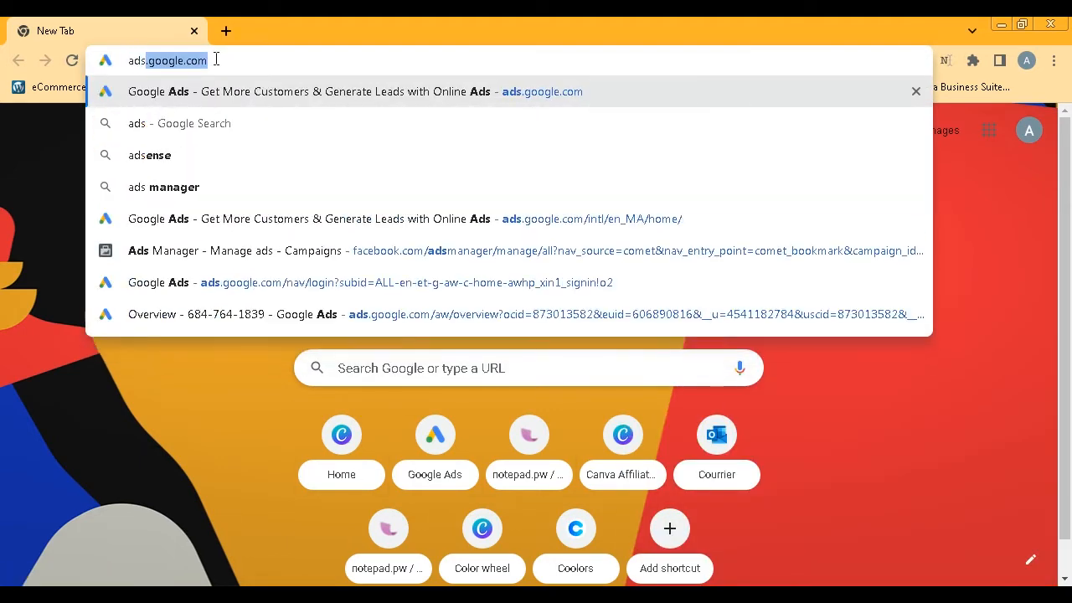
triple_click(222, 70)
type("ad")
key("BackSpace")
key("BackSpace")
key("BackSpace")
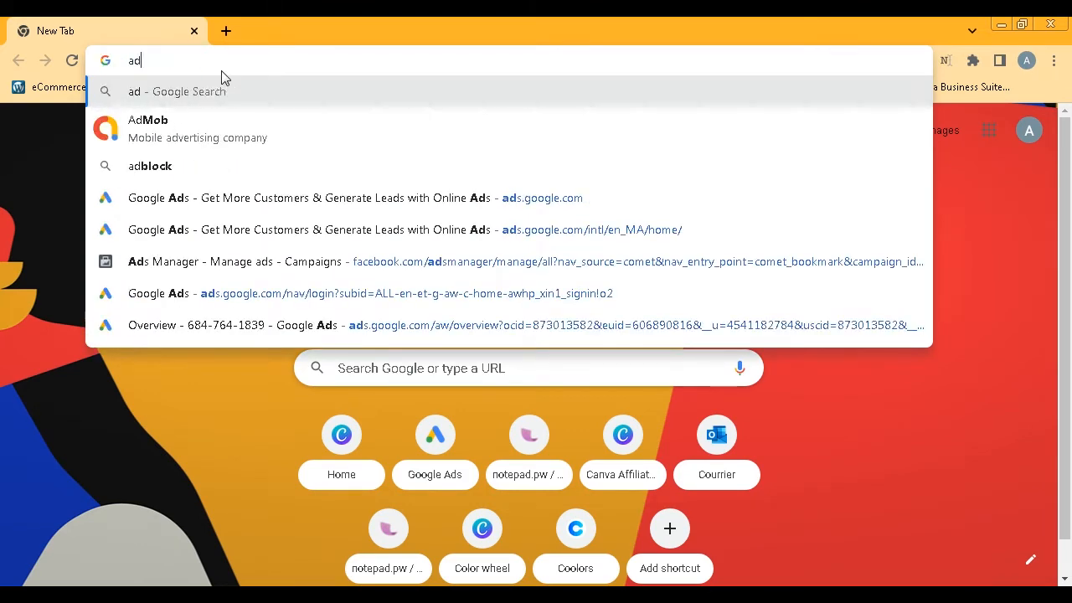
Search Google for "keyword planner" and open the result "Choose the Right Keywords with Our Research Tools".
type("ky")
key("BackSpace")
type("ew")
key("BackSpace")
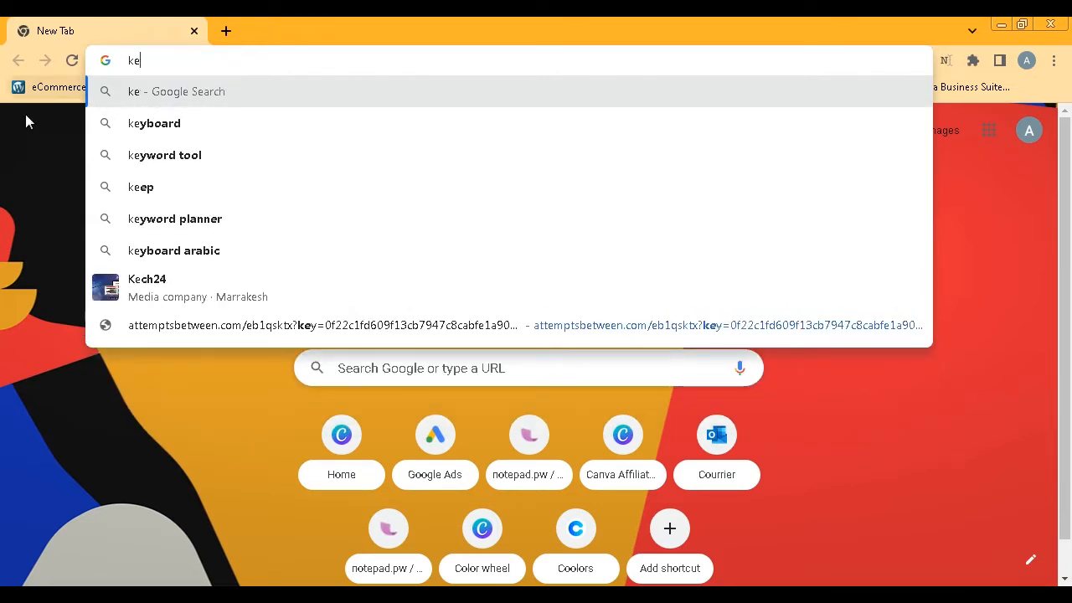
left_click(215, 225)
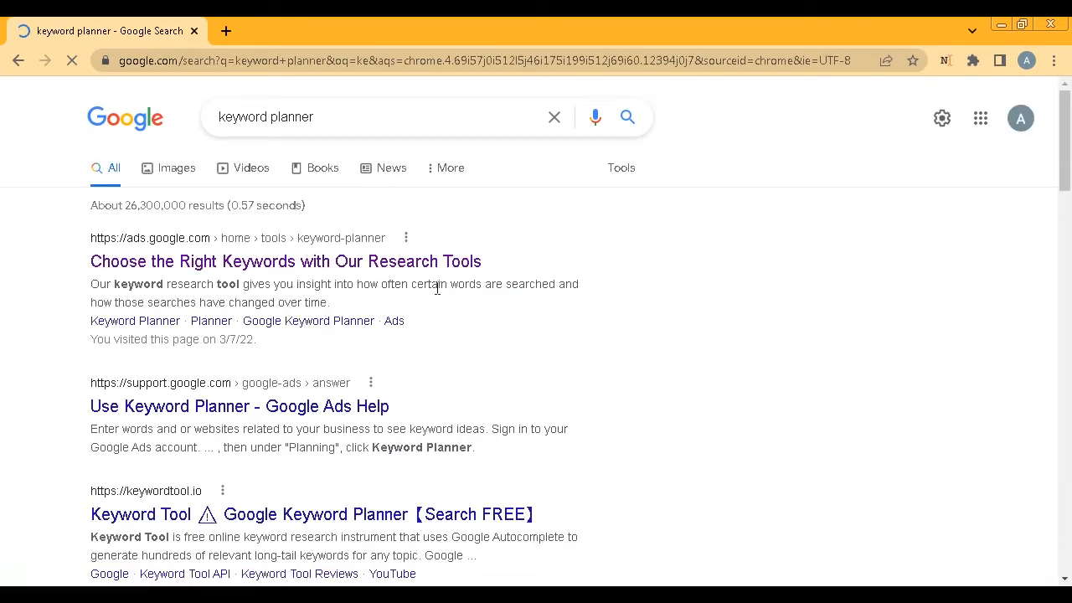
left_click(246, 270)
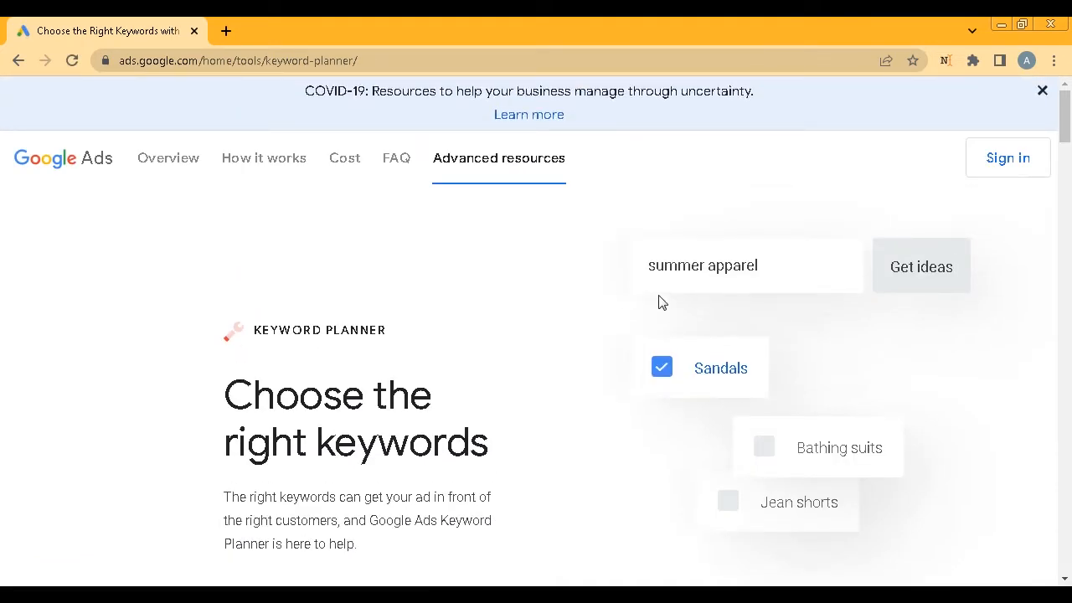
Find the Go to Keyword Planner link on the page and copy the page's web address.
mouse_move(1064, 127)
left_mouse_down()
mouse_move(1066, 161)
mouse_move(1066, 148)
left_mouse_up()
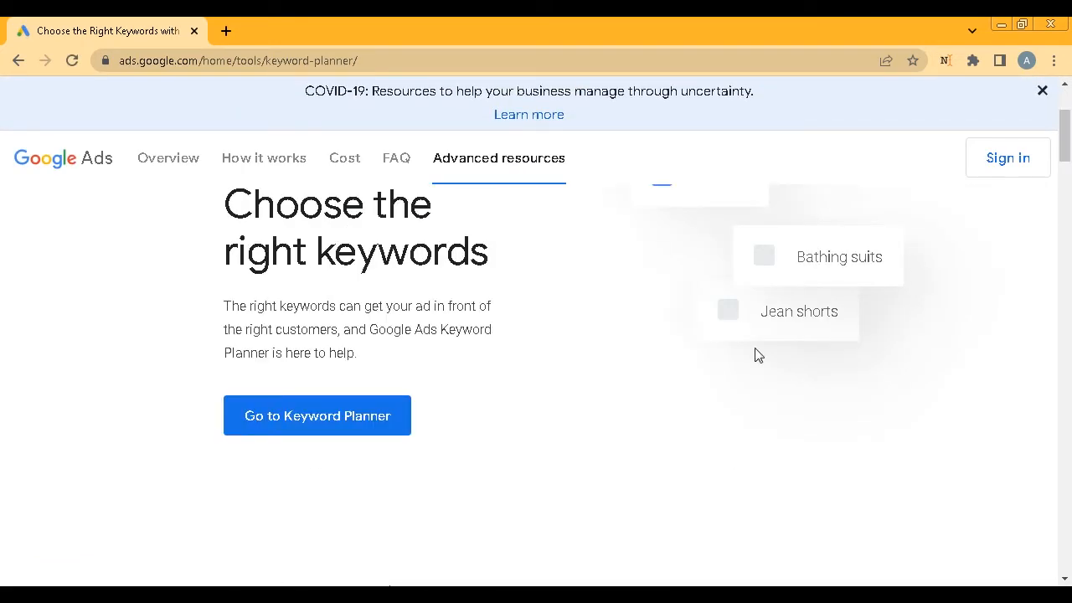
left_click_drag(400, 433, 199, 430)
left_click(489, 404)
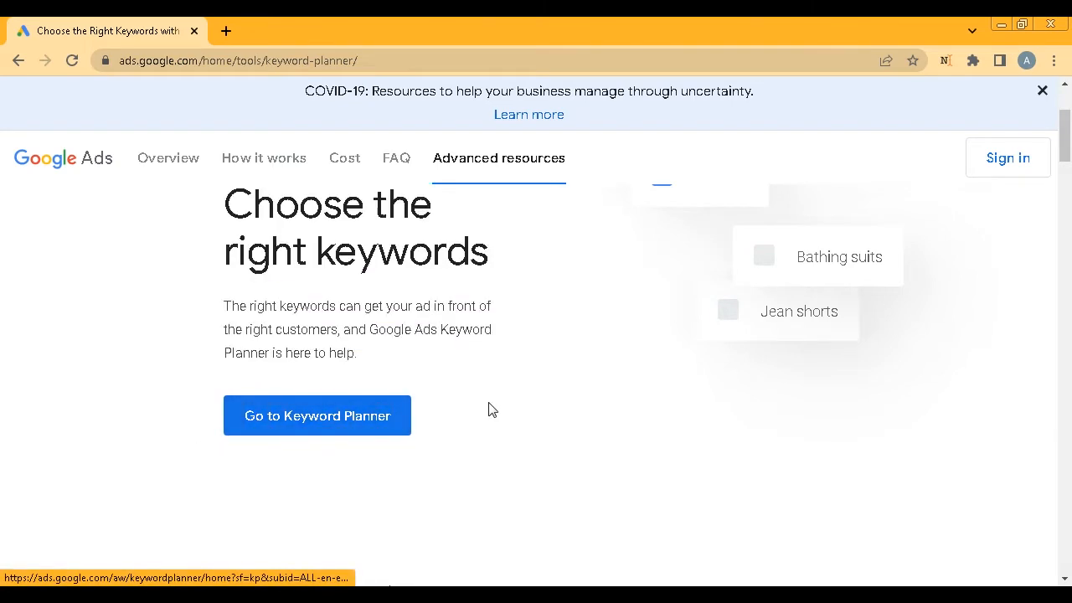
left_click(224, 67)
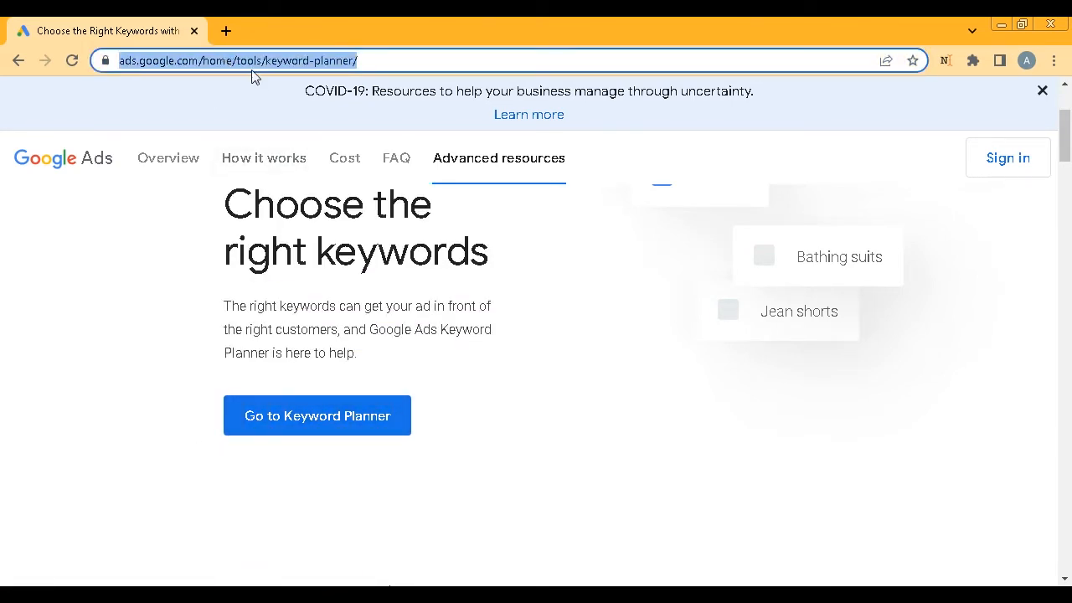
right_click(252, 62)
left_click(300, 121)
Switch to Notepad and write "Go to keyword planner through Google search" below the existing text.
key("alt+Tab")
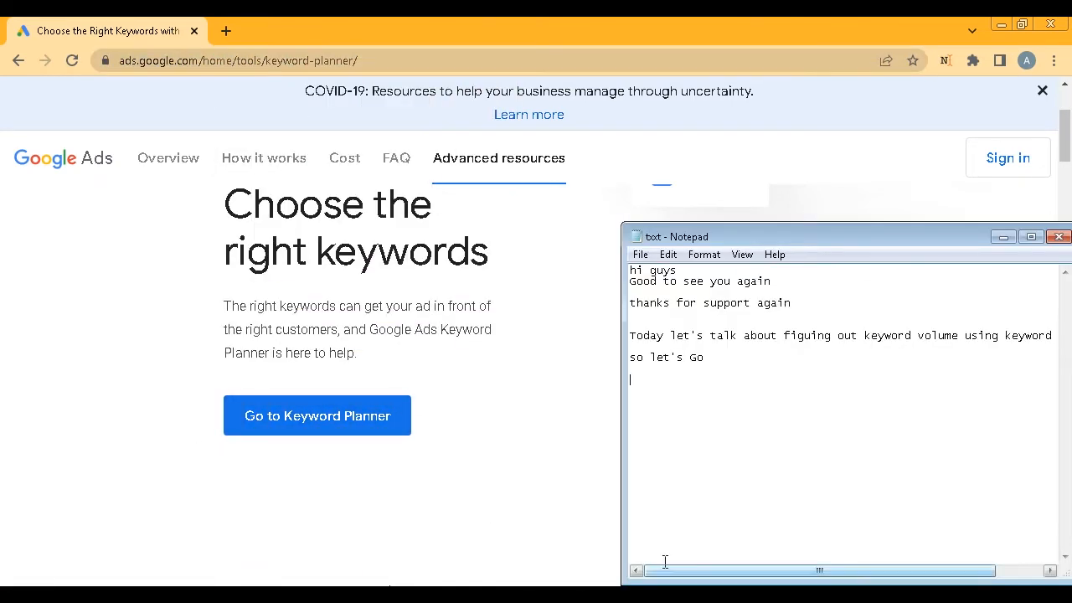
type("Go ")
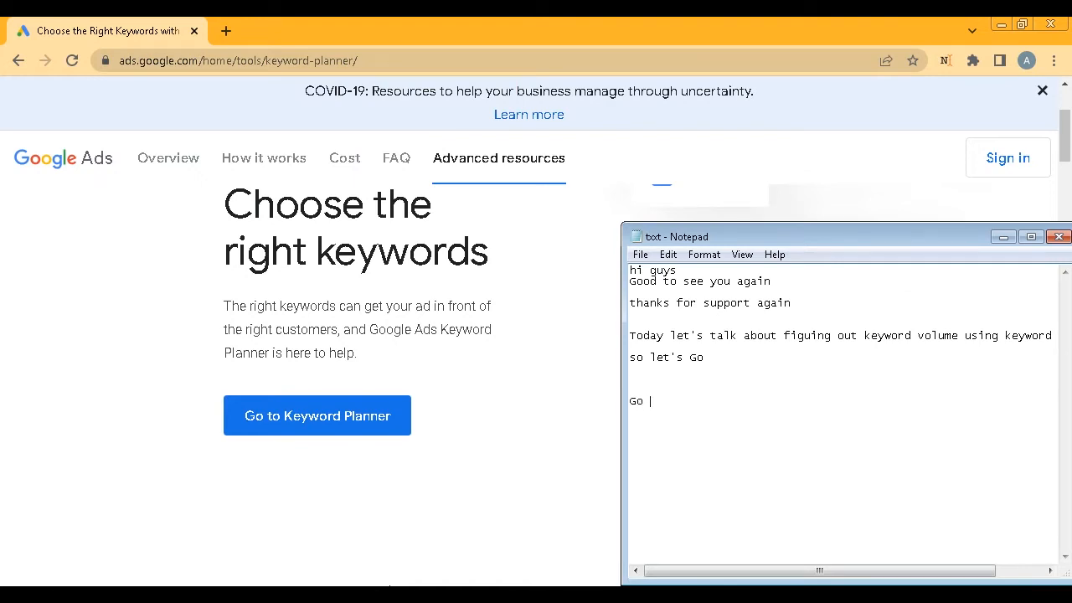
type("to keyword planner through Google search")
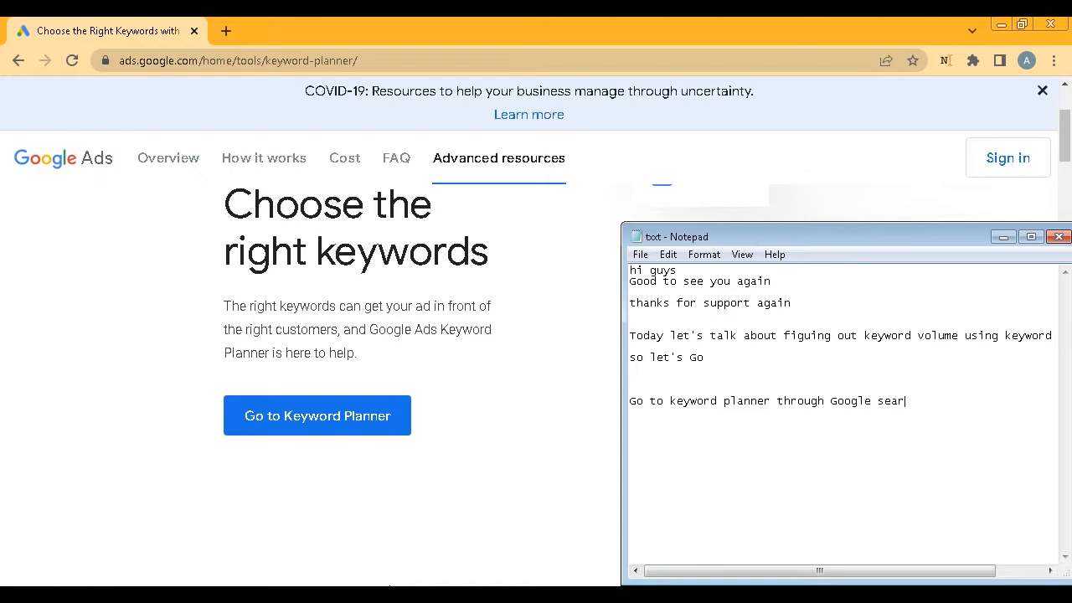
Add the lines "or" and "head over this link", followed by the copied Keyword Planner address.
key("Return")
key("Return")
key("Return")
type("or  jum")
key("BackSpace")
key("BackSpace")
key("BackSpace")
type("head over this linbk")
key("BackSpace")
key("BackSpace")
key("ctrl+v")
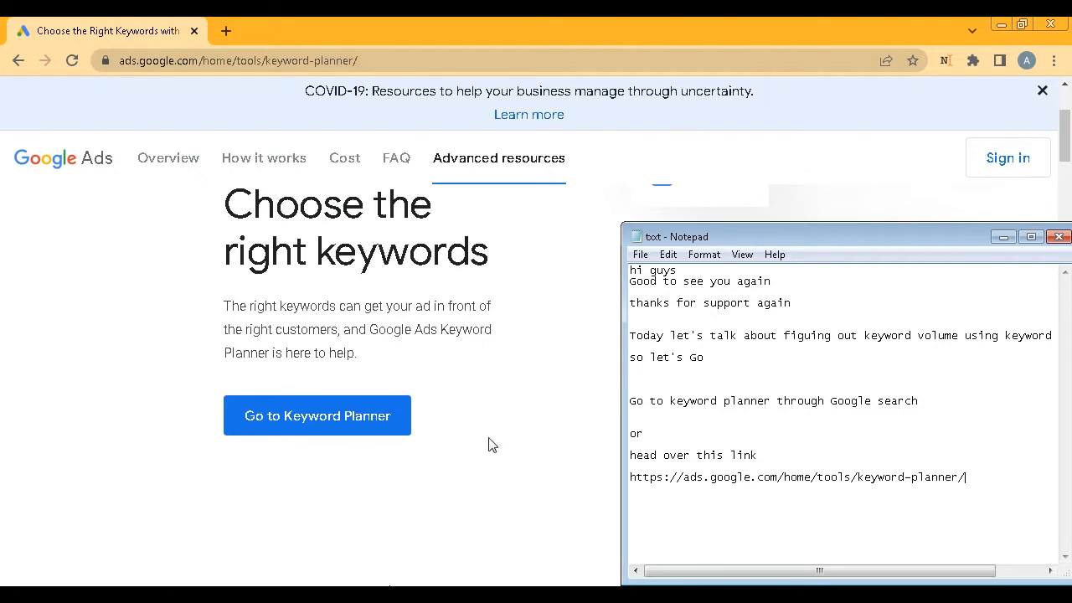
Return to Chrome and go to Keyword Planner with the last listed Google Ads account, closing the original page's tab.
left_click_drag(630, 477, 998, 481)
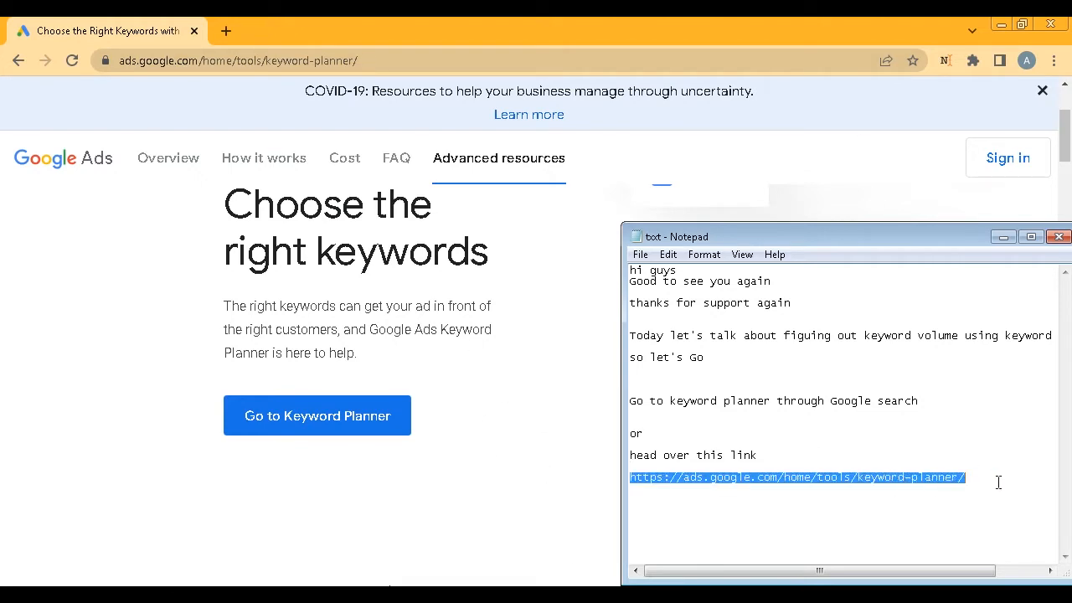
left_click(520, 459)
left_click(309, 414)
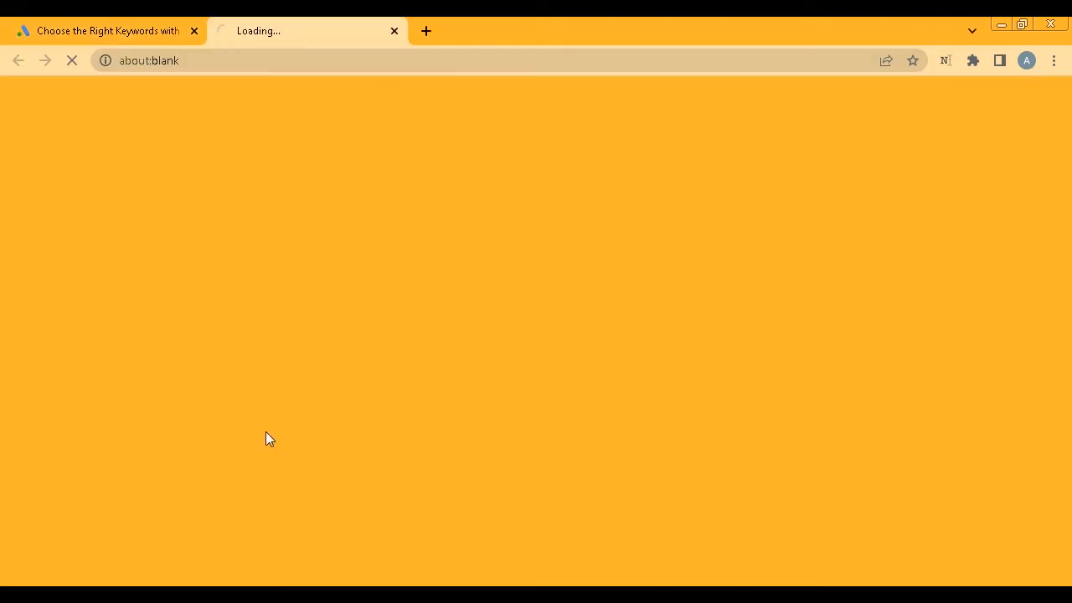
left_click(194, 31)
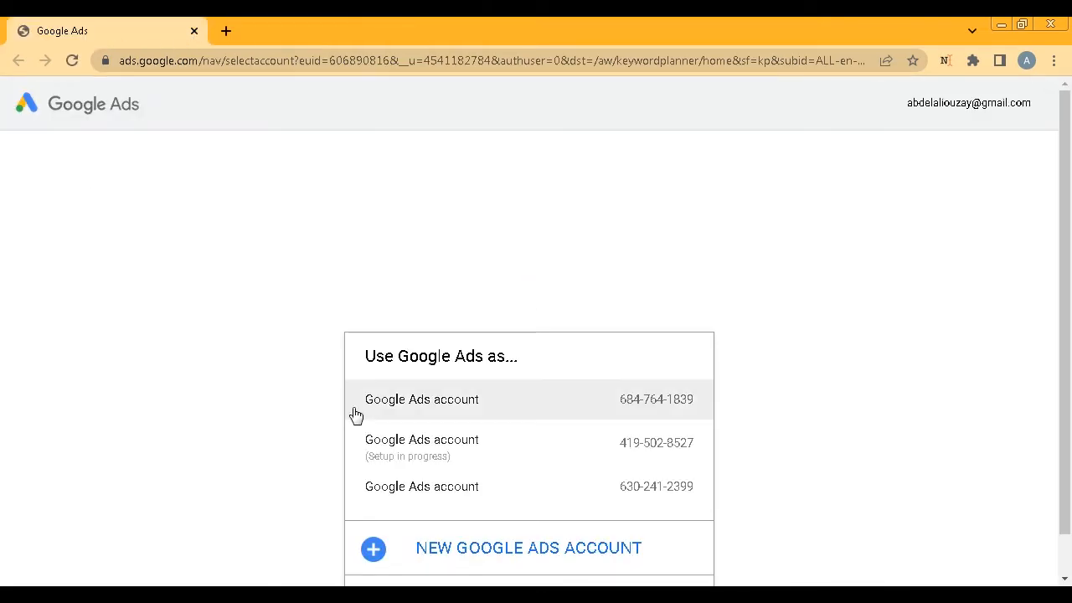
scroll(469, 447, "down", 1)
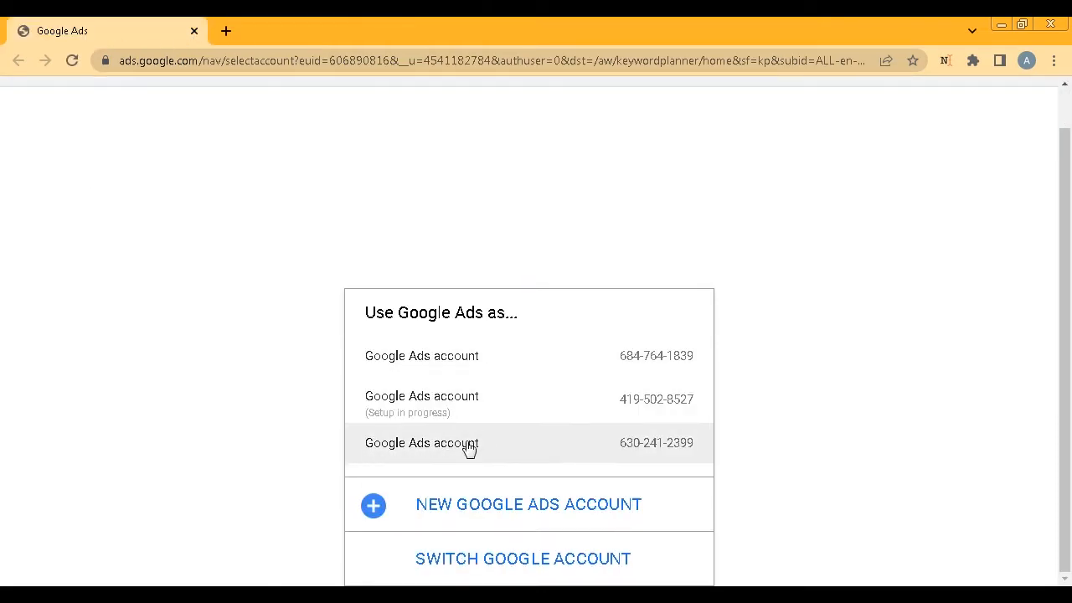
left_click(490, 457)
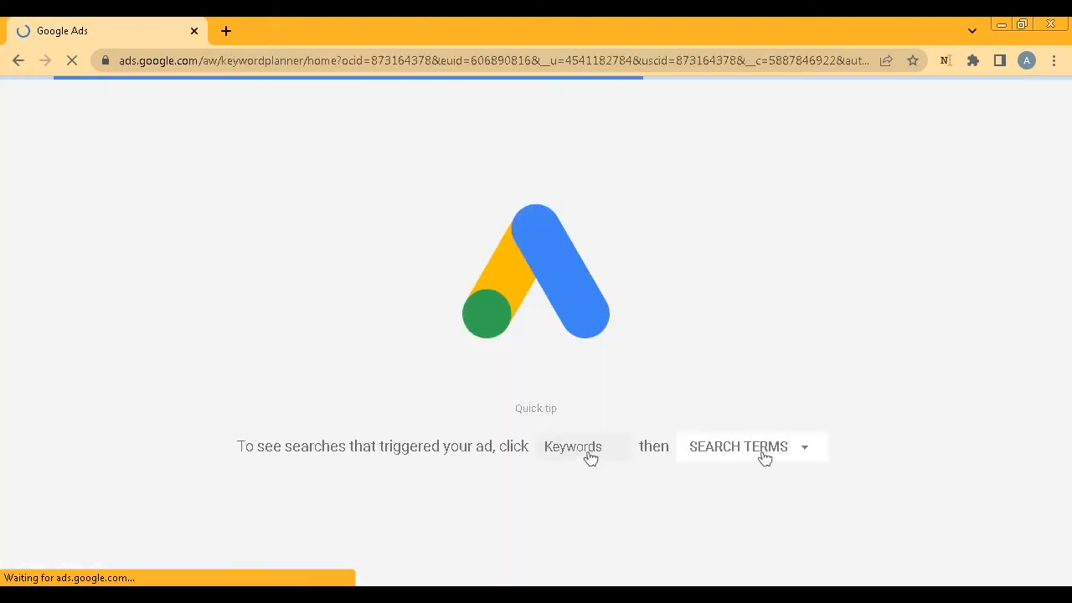
left_click(437, 595)
left_click(930, 522)
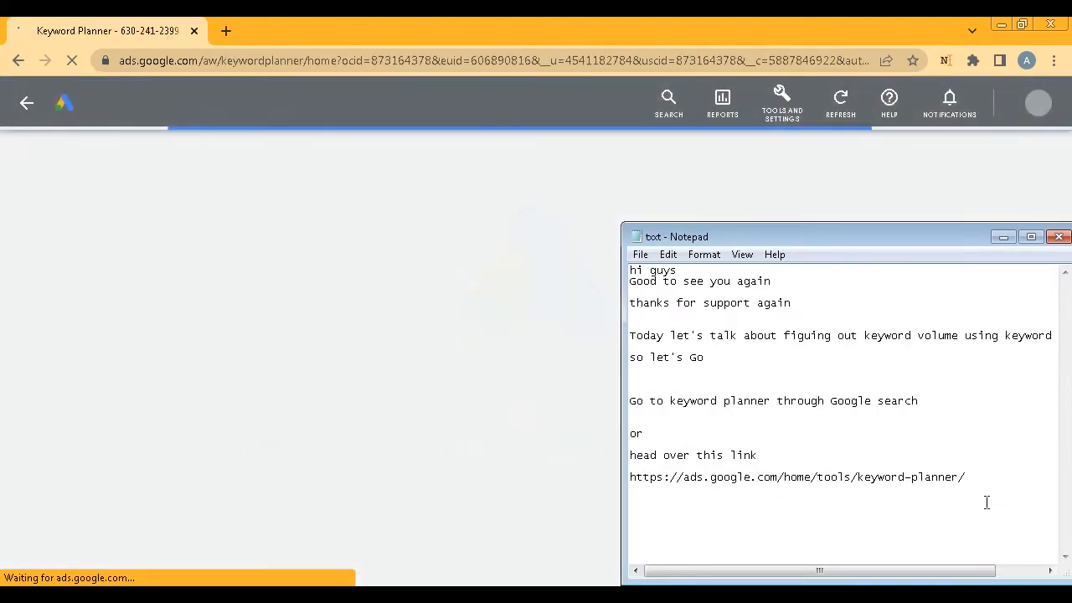
left_click(381, 249)
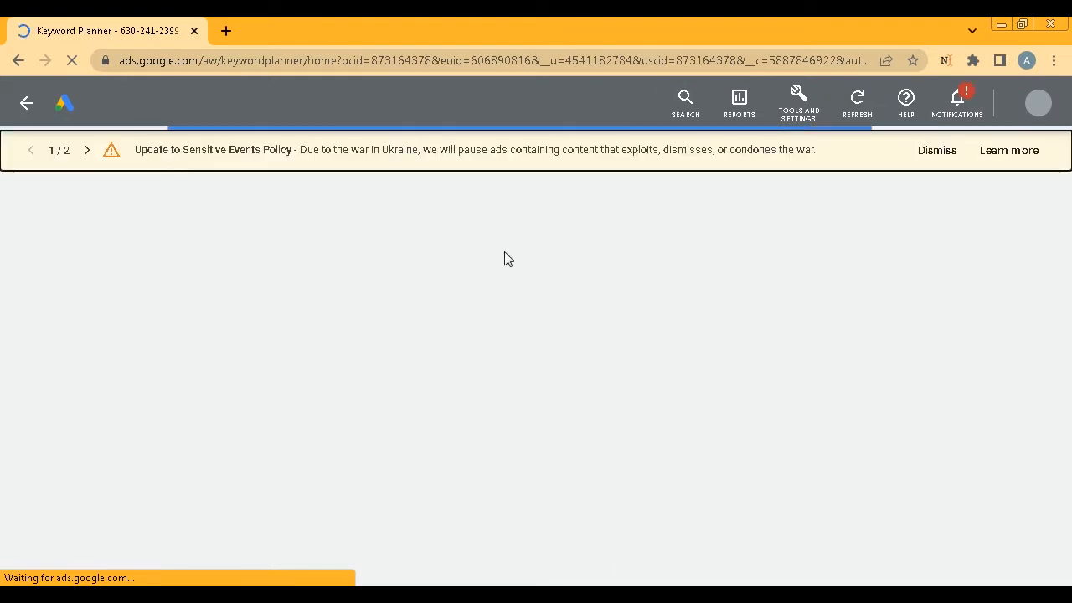
left_click_drag(437, 149, 394, 156)
left_click(394, 157)
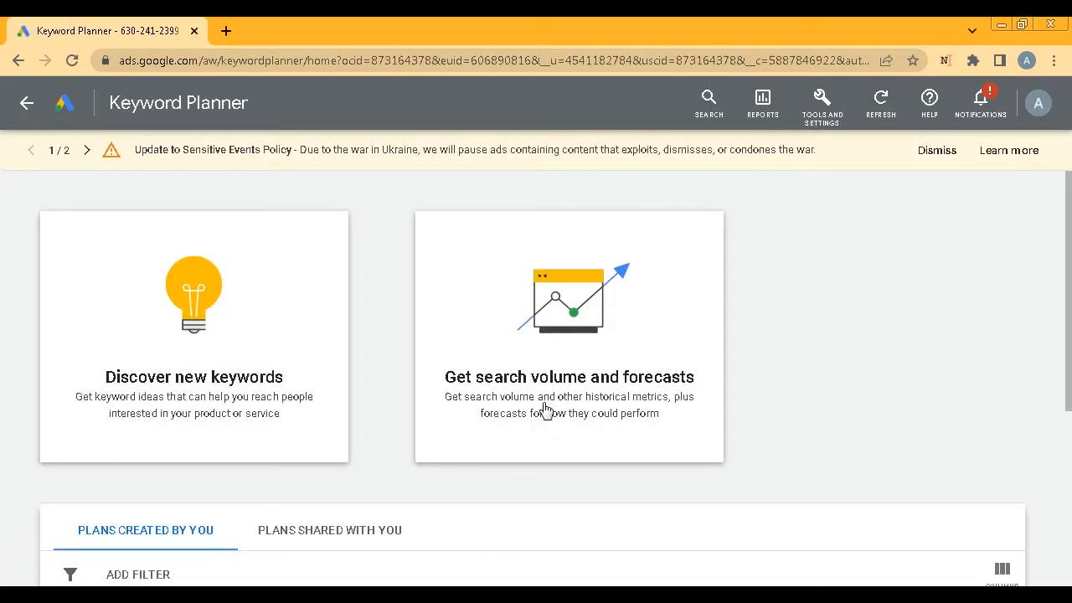
Copy the "Get search volume and forecasts" card's title and description from Keyword Planner into the Notepad note.
left_click_drag(800, 383, 422, 395)
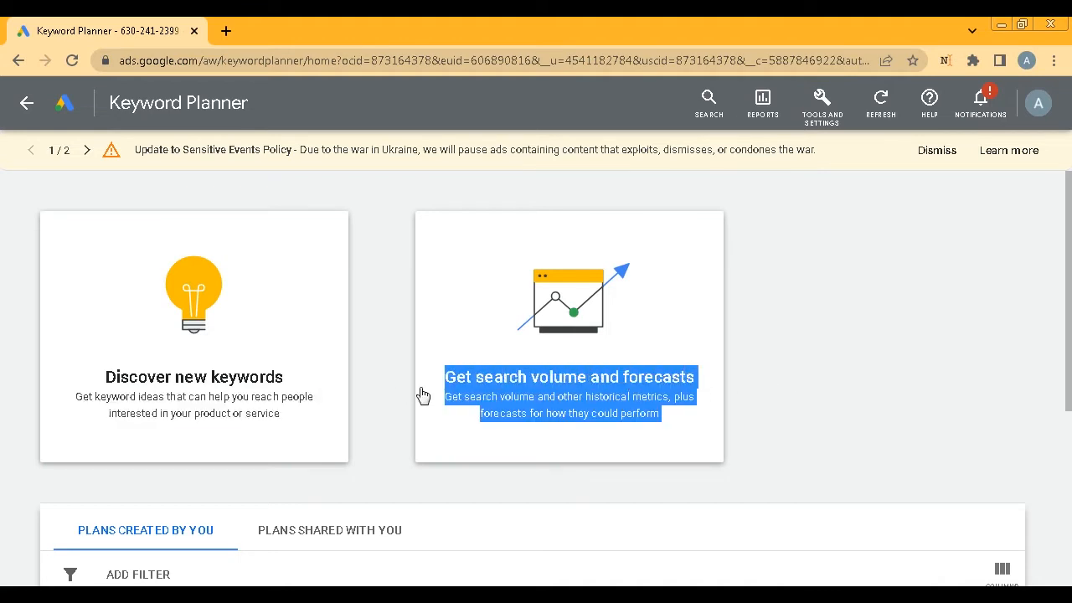
right_click(503, 390)
left_click(540, 401)
left_click(503, 598)
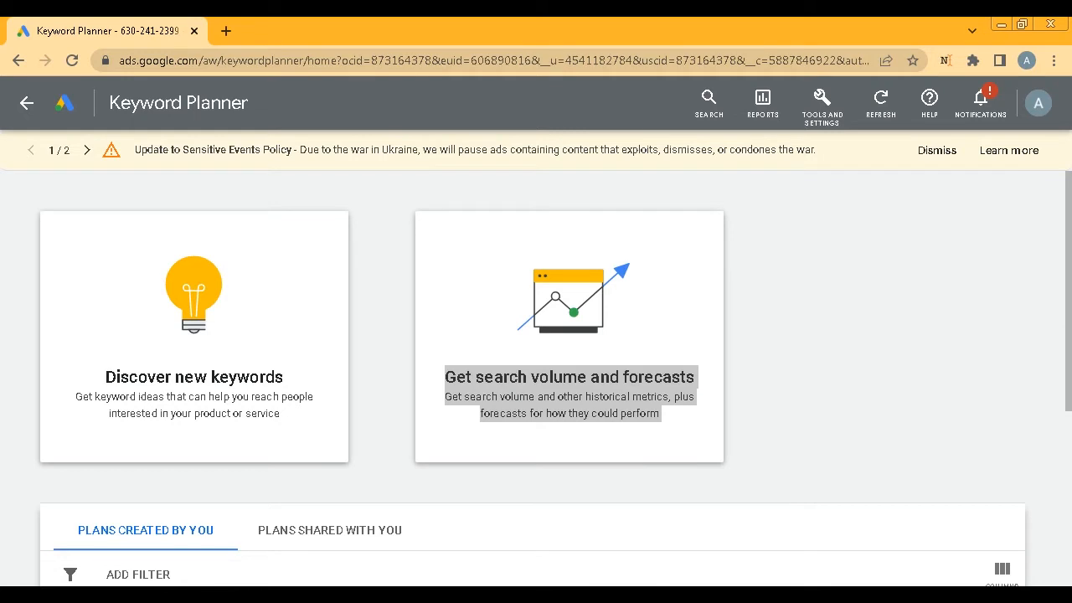
left_click(569, 598)
key("ctrl+v")
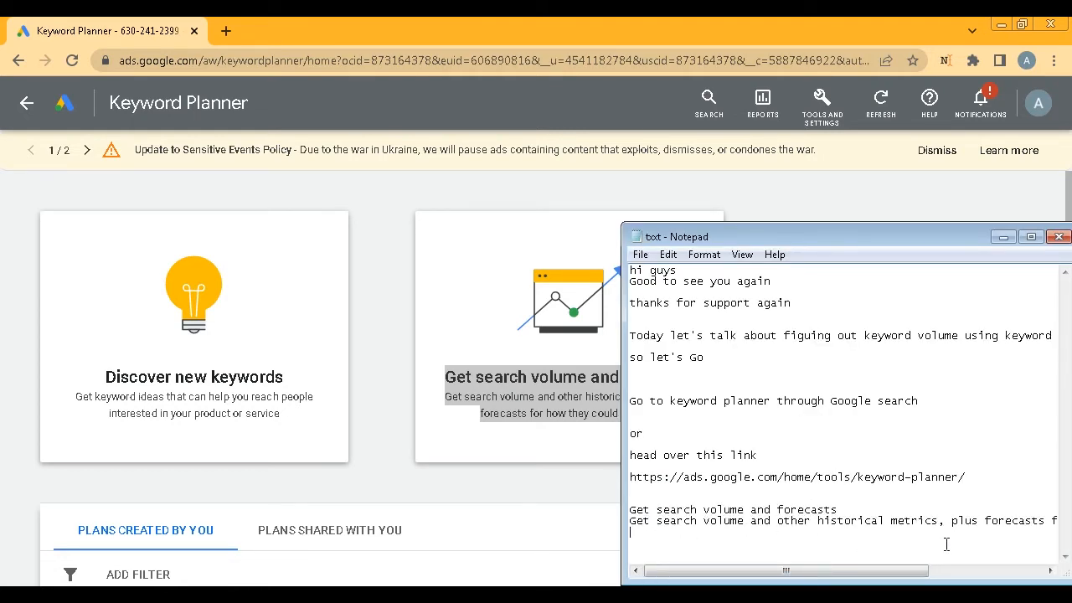
Replace the pasted description line with "that's the tool we are going to use today" and leave blank lines below it.
left_click_drag(633, 525, 1064, 538)
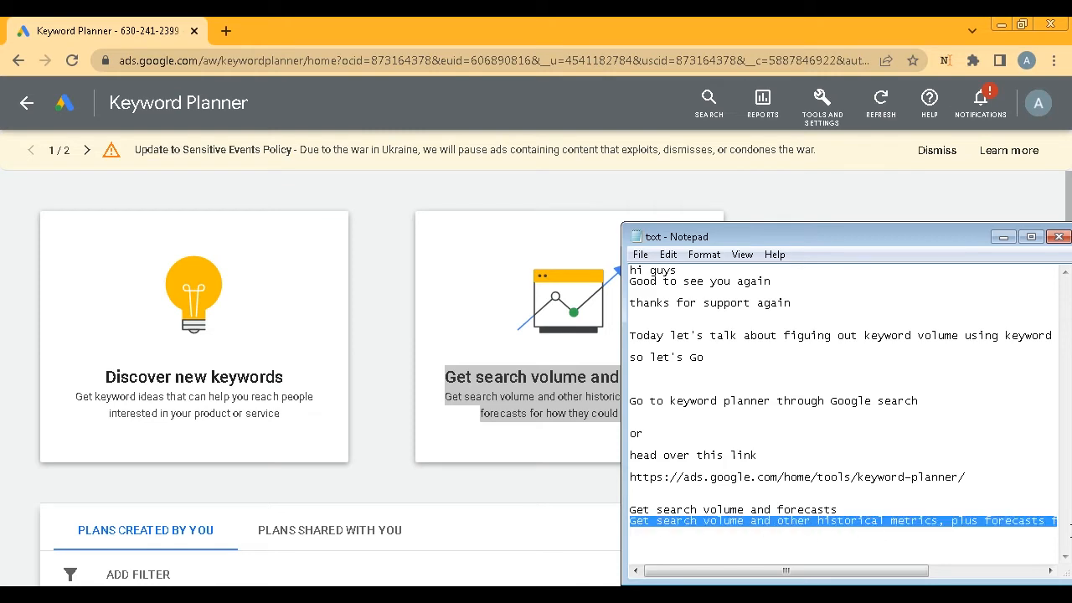
key("BackSpace")
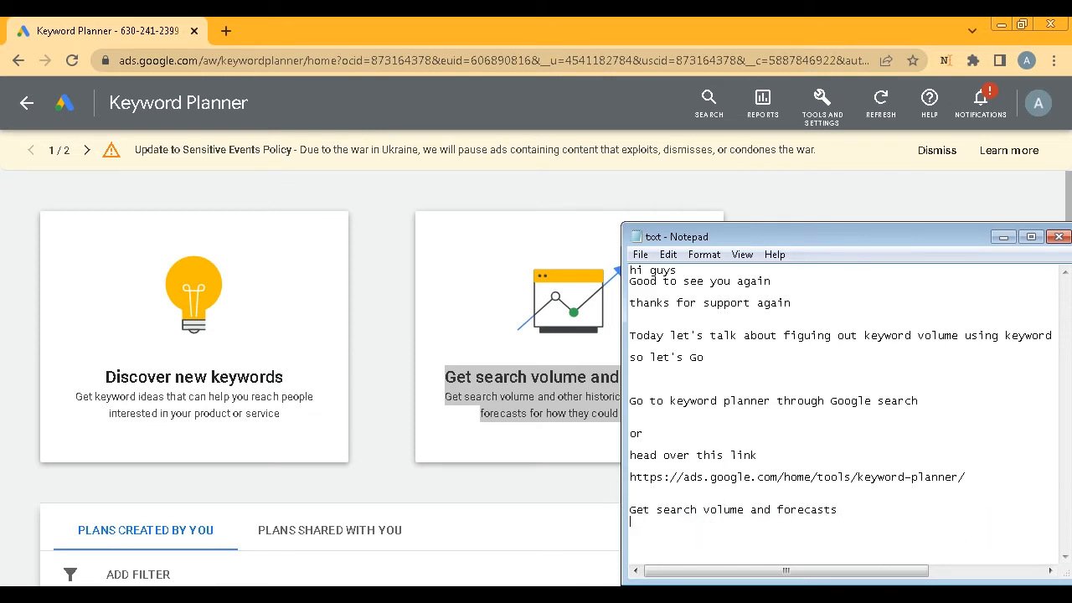
type("that's the tool we are going to use today")
key("Return")
key("Return")
key("Return")
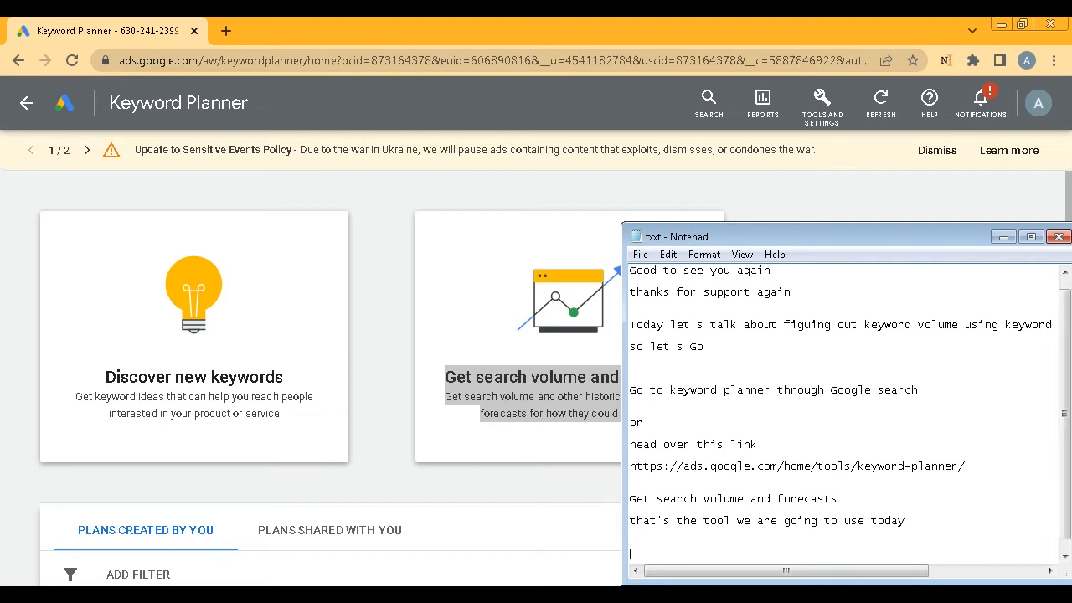
Return to Chrome, open Get search volume and forecasts, and activate its keyword entry box.
left_click(489, 513)
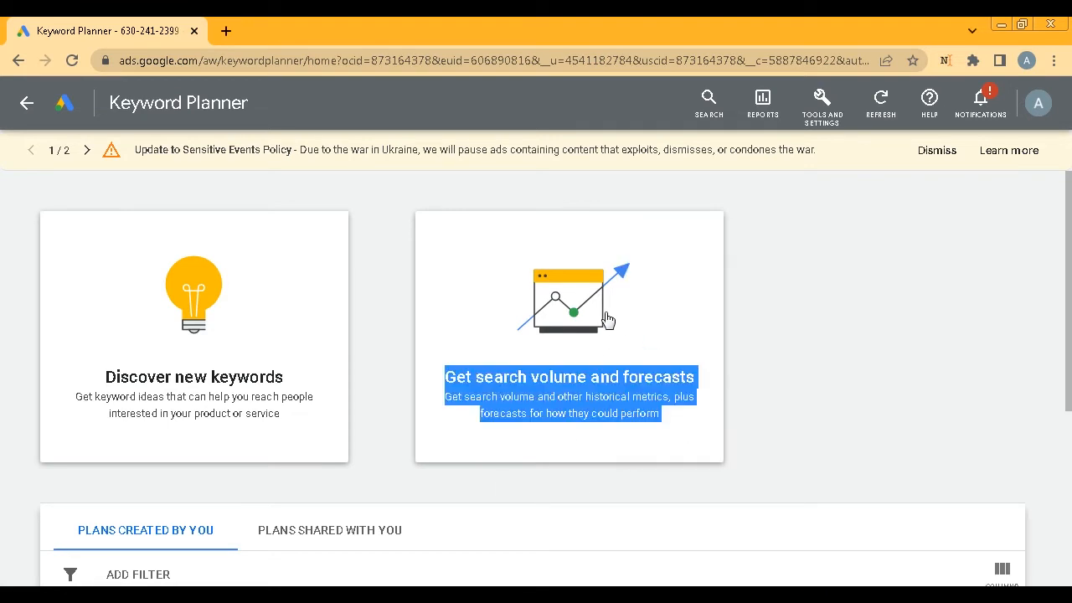
left_click(601, 318)
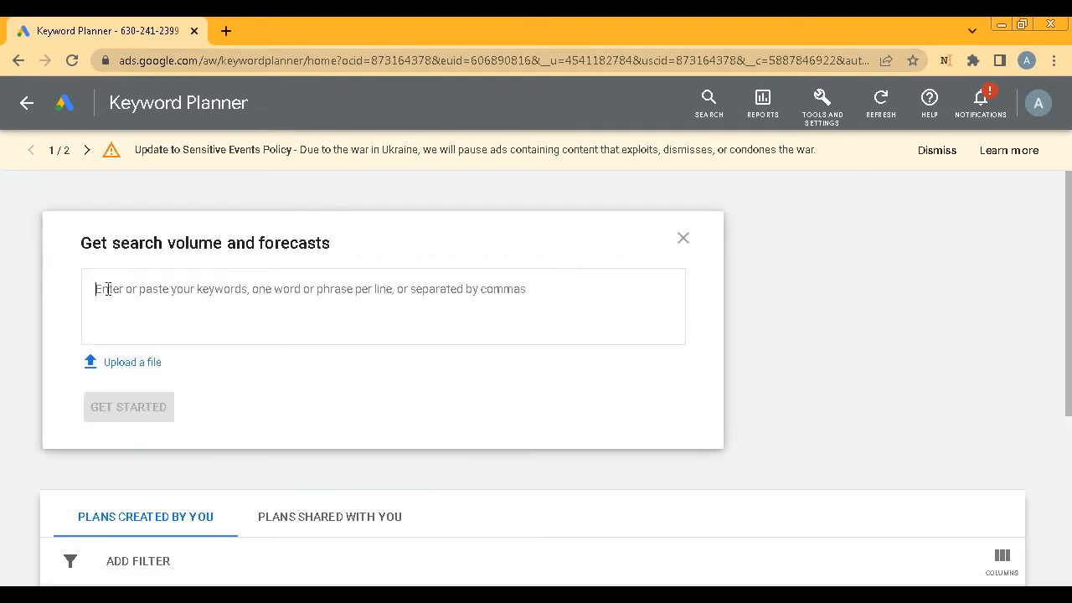
left_click(190, 292)
Switch to Notepad and write "Now you need a keyword sheet" at the end of the note.
key("alt+Tab")
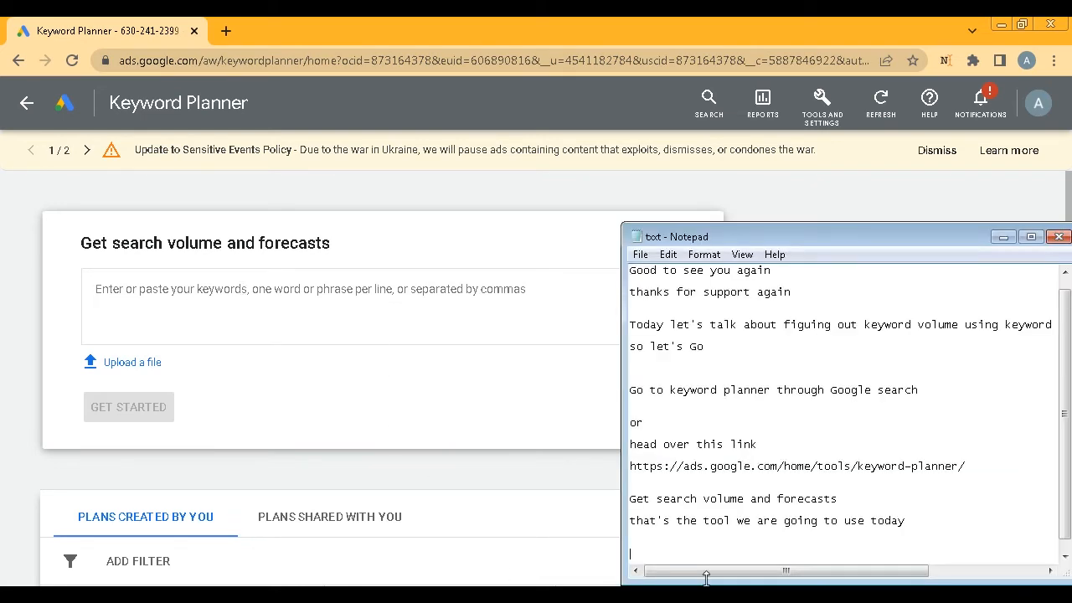
type("Now you")
type(" need a she")
type("et of")
key("BackSpace")
key("BackSpace")
left_click(731, 556)
type("keyword")
left_click(837, 553)
Write "or just type your keywords" on the line below "Now you need a keyword sheet" in the note.
key("Return")
type("or kust")
key("BackSpace")
key("BackSpace")
key("BackSpace")
key("BackSpace")
key("BackSpace")
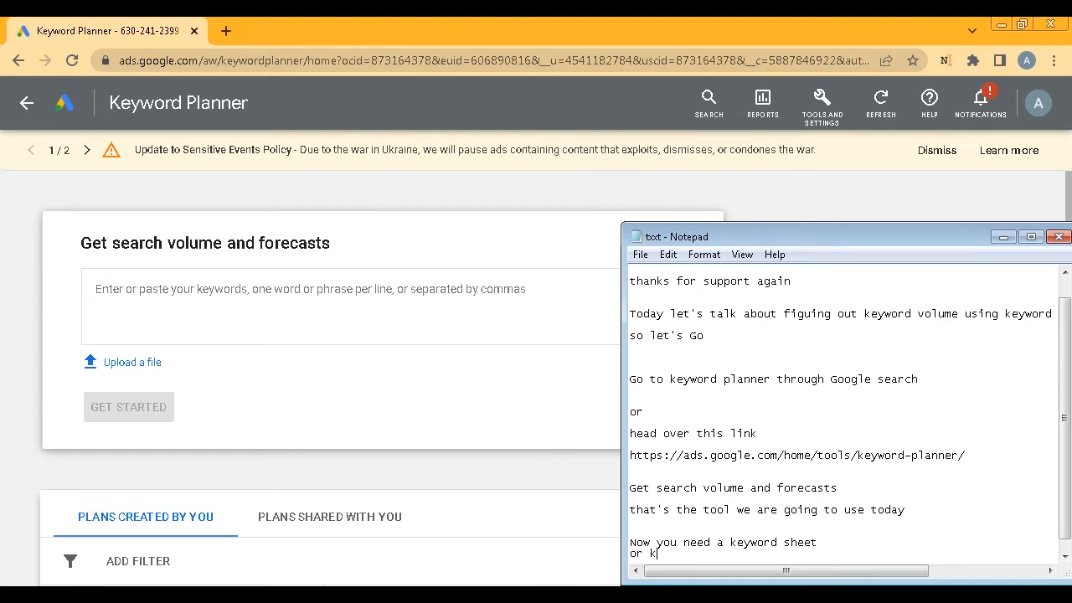
type("j")
type("ust typ")
type("e yo")
type("ur ekuy")
type("e")
key("BackSpace")
key("BackSpace")
key("BackSpace")
key("BackSpace")
key("BackSpace")
type("keywords")
key("Return")
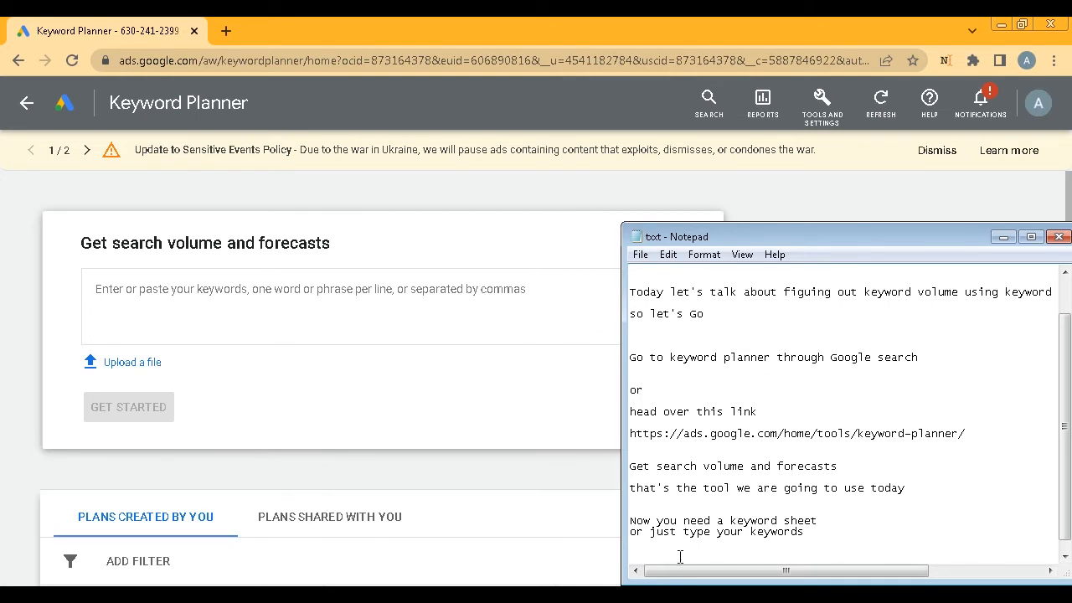
Return to Chrome, open the keyword file upload dialog, copy its "Upload a file" heading, and cancel the dialog.
left_click(178, 276)
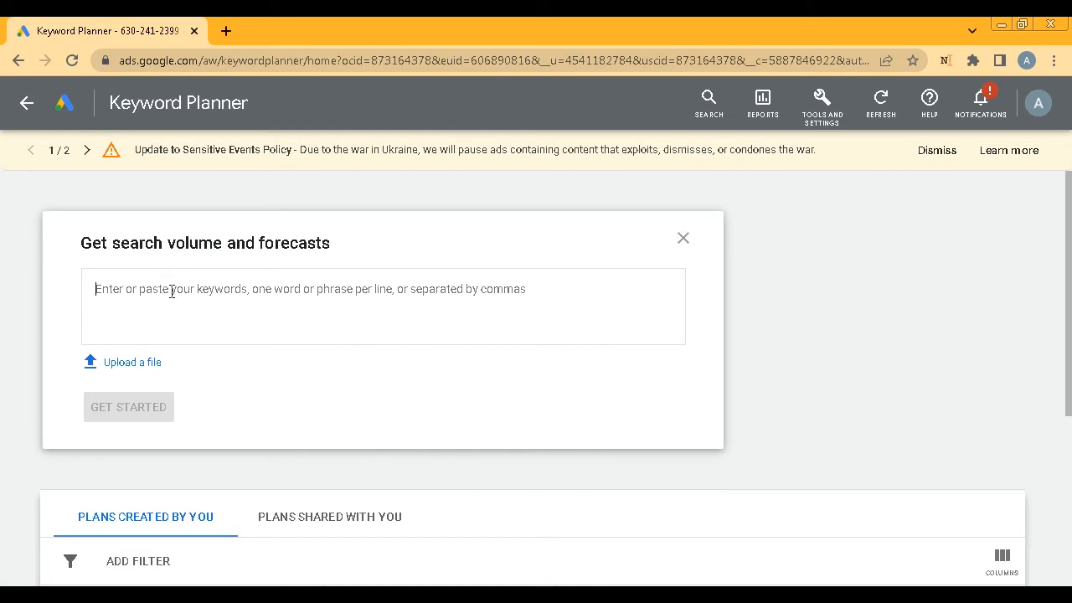
left_click(132, 362)
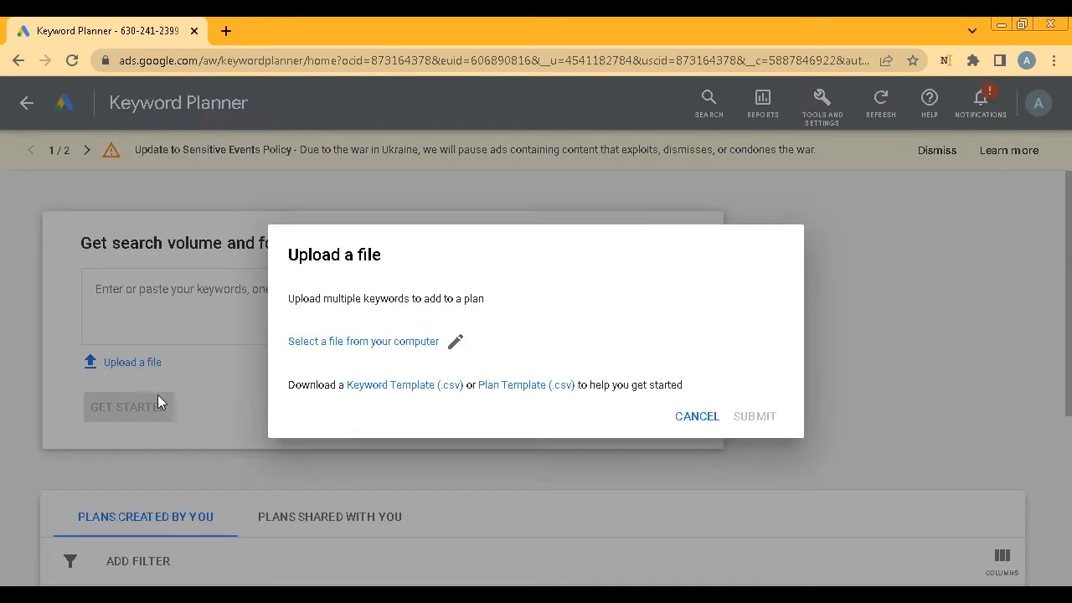
left_click_drag(382, 255, 289, 255)
right_click(392, 271)
left_click(394, 271)
left_click(703, 423)
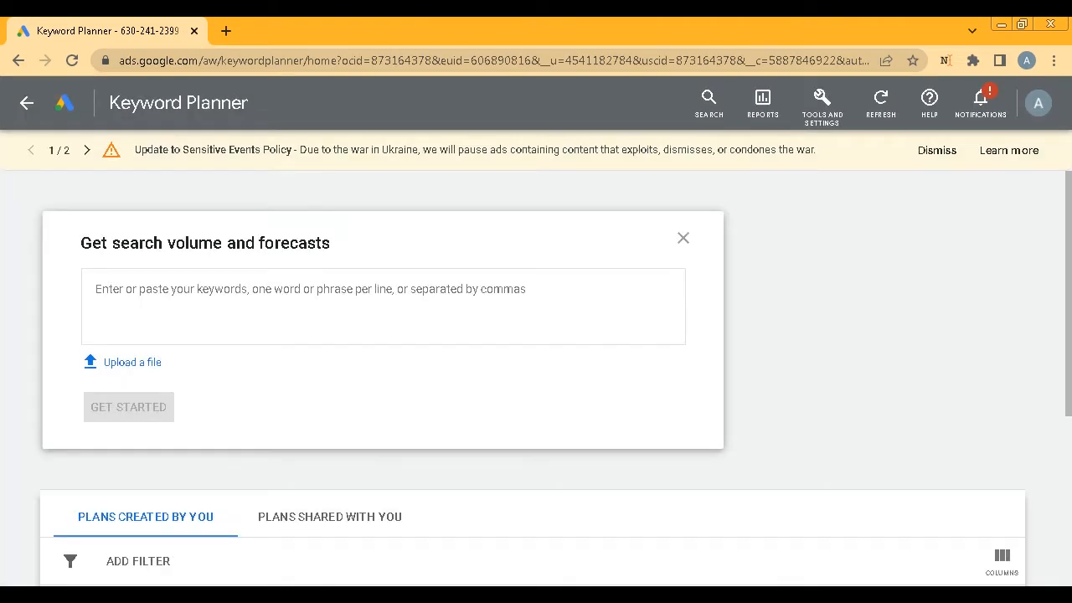
Switch to Notepad and add the line "if you have a file ; You can Upload a file", reusing the copied heading.
key("alt+Tab")
type("if ")
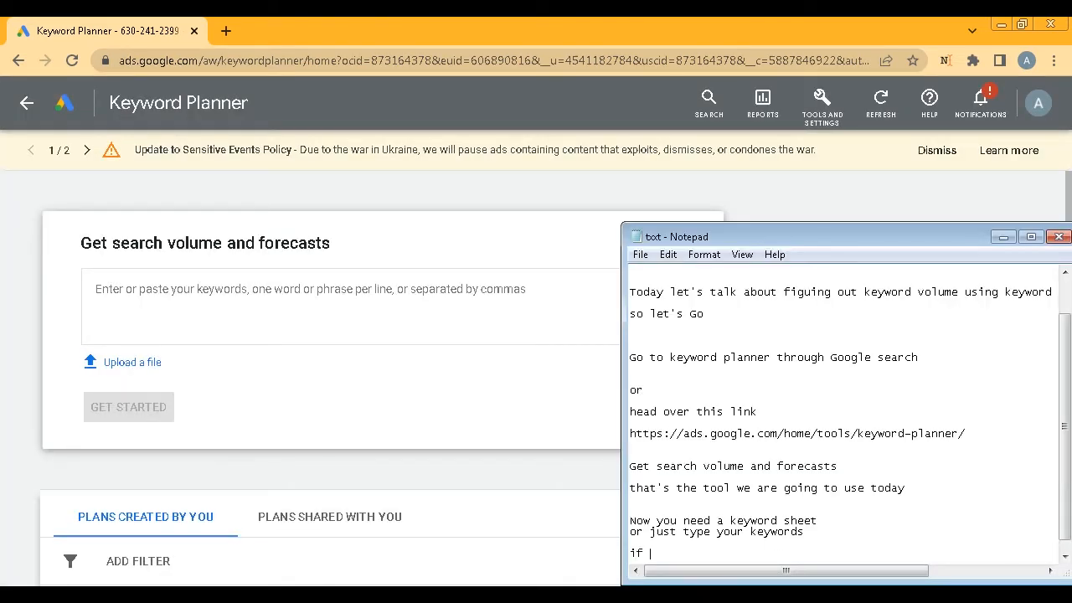
type("you have a file ;")
key("ctrl+v")
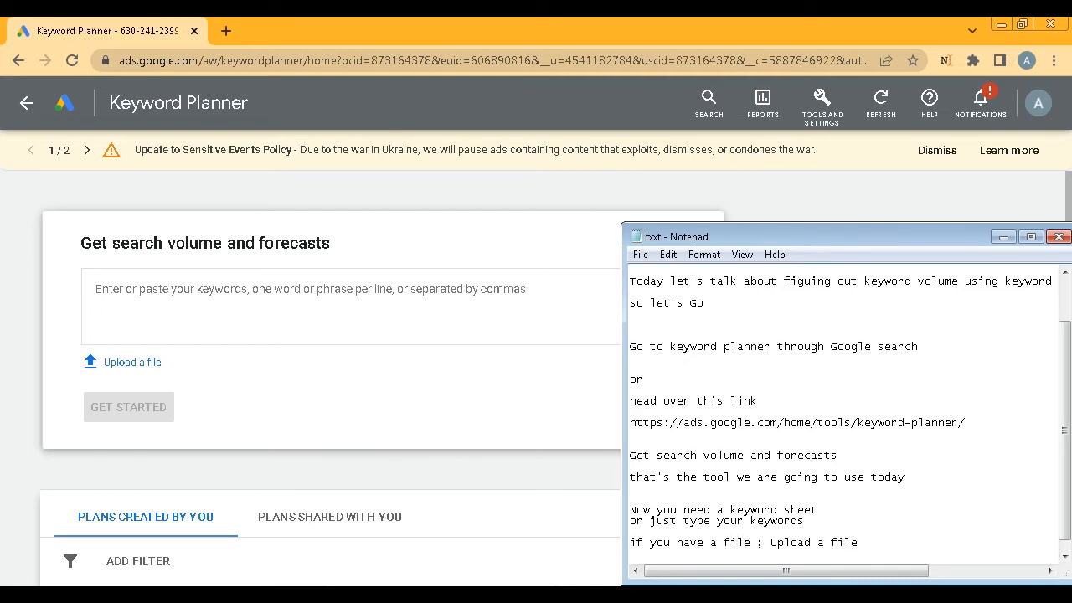
left_click(769, 544)
type("You can")
left_click(955, 544)
key("Return")
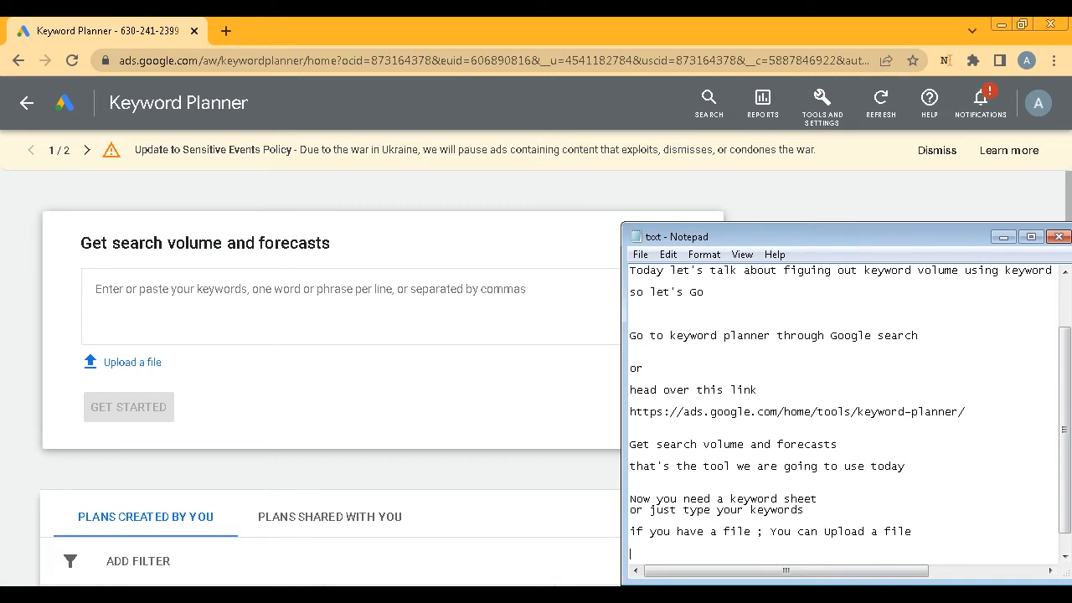
Add the lines "if you dont have just fill the keywords" and "let's give example" to the note.
type("if you dont have just fill the keywords")
key("Return")
type("le")
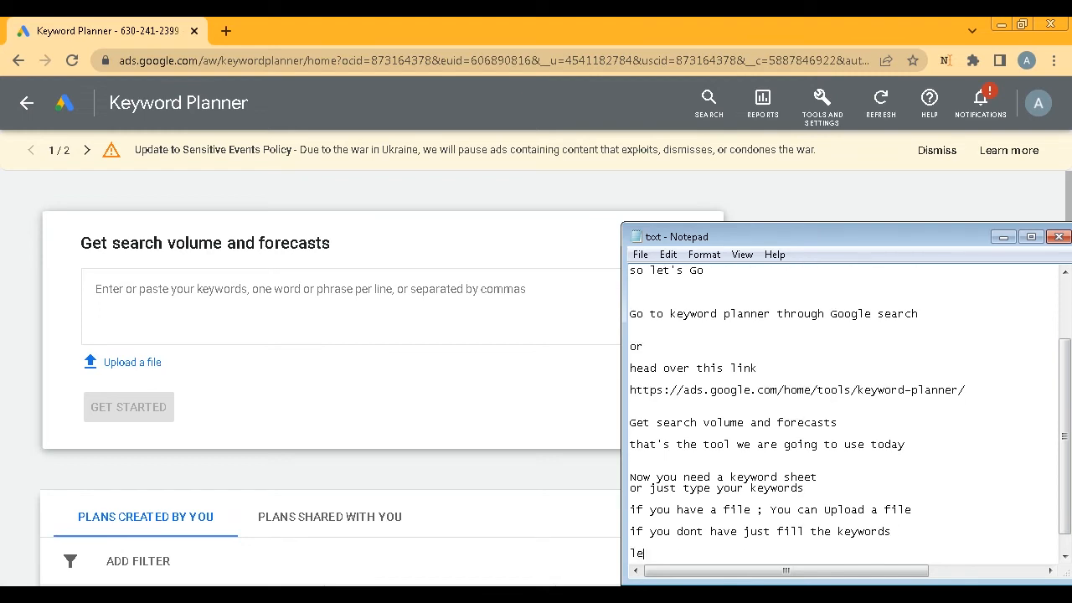
type("t's ive")
type("g")
type("ex")
type("ample")
key("Return")
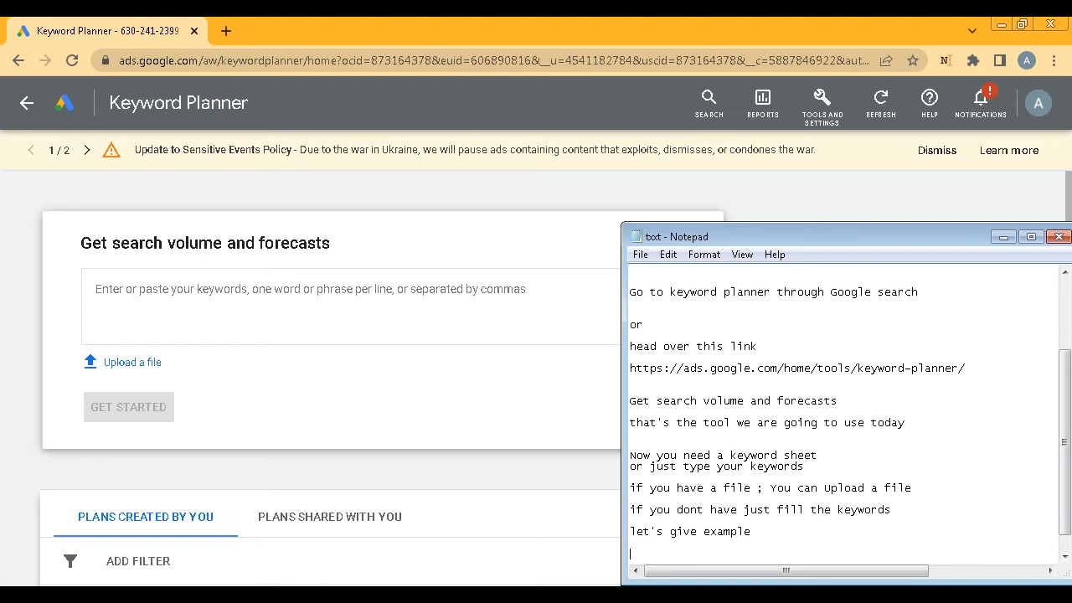
left_click(238, 307)
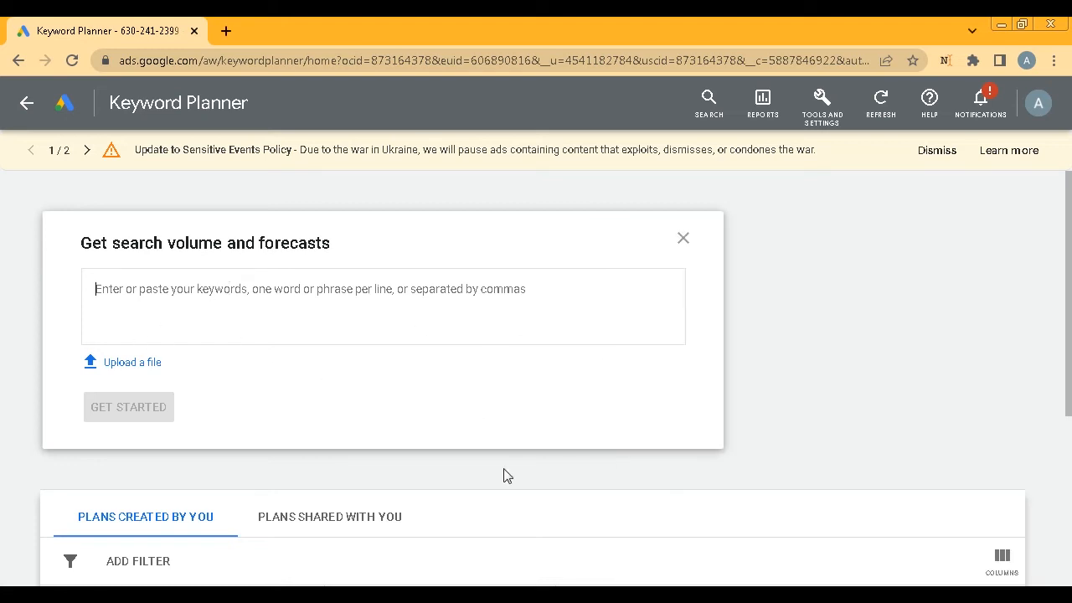
left_click(570, 590)
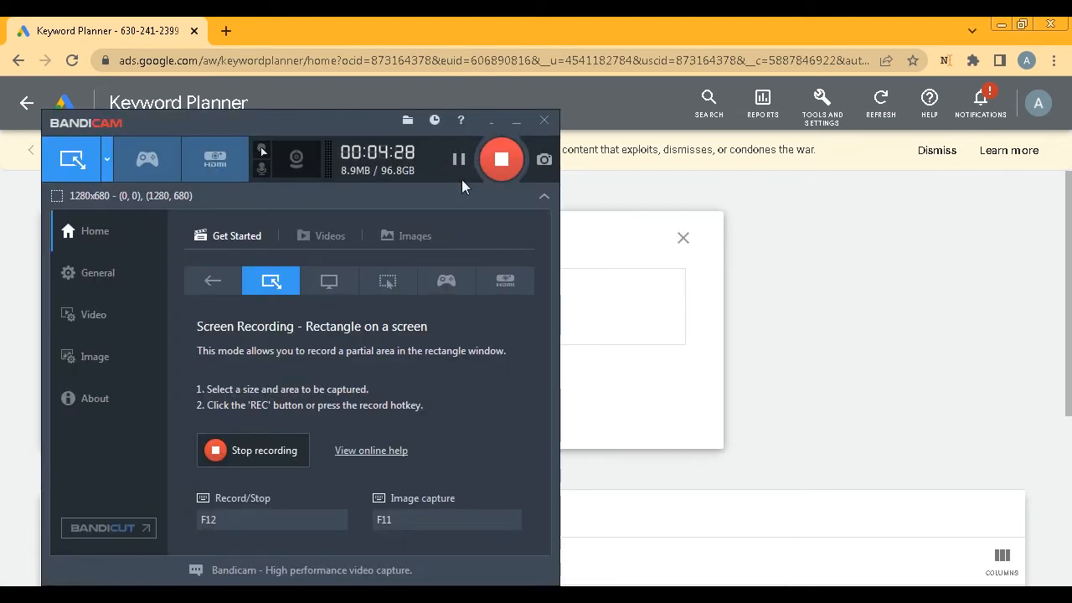
left_click(789, 378)
Switch to Notepad and insert the coffee shop keyword list, "coffee shop near me" through "best coffee shops for dates", below the example line.
key("alt+Tab")
scroll(758, 559, "down", 2)
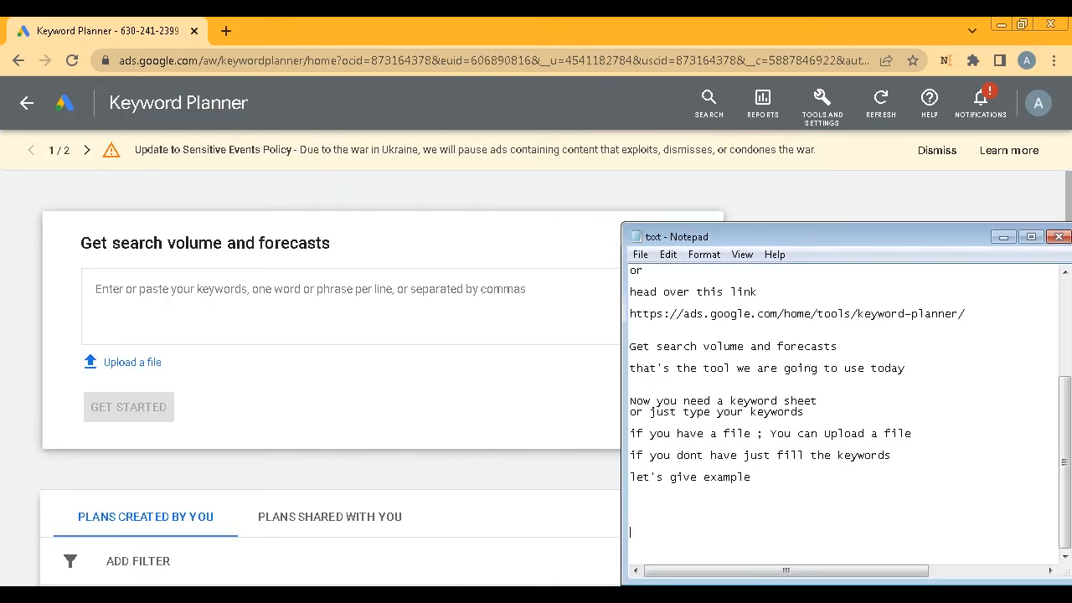
type("coffee shop near me coffee shop near me open now coffee shop near me now coffee shop near me open coffee shop near me open 24 hours coffee shop near me with wifi coffee shop near me open late coffee shop near me to study coffee shop near me for studying coffee shop near me for couples coffee shop near me hiring best coffee shops for couples near me best coffee shops for working best coffee shops for reading best coffee shops for dates")
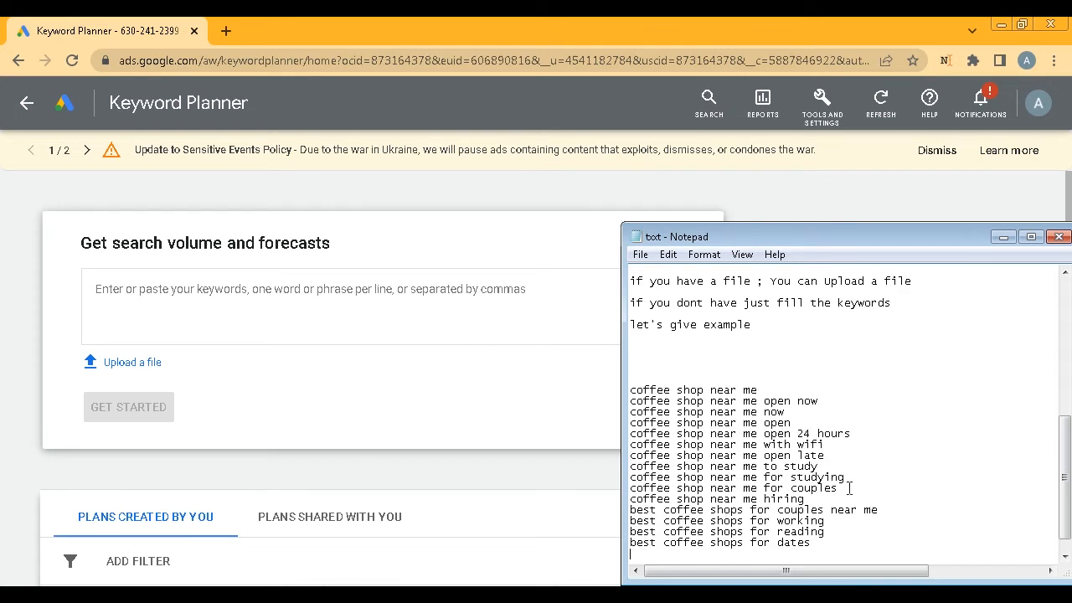
Leave blank lines below the keyword list and write "this is my keyword list i wanna know its volume".
key("Return")
key("Return")
key("Return")
key("Return")
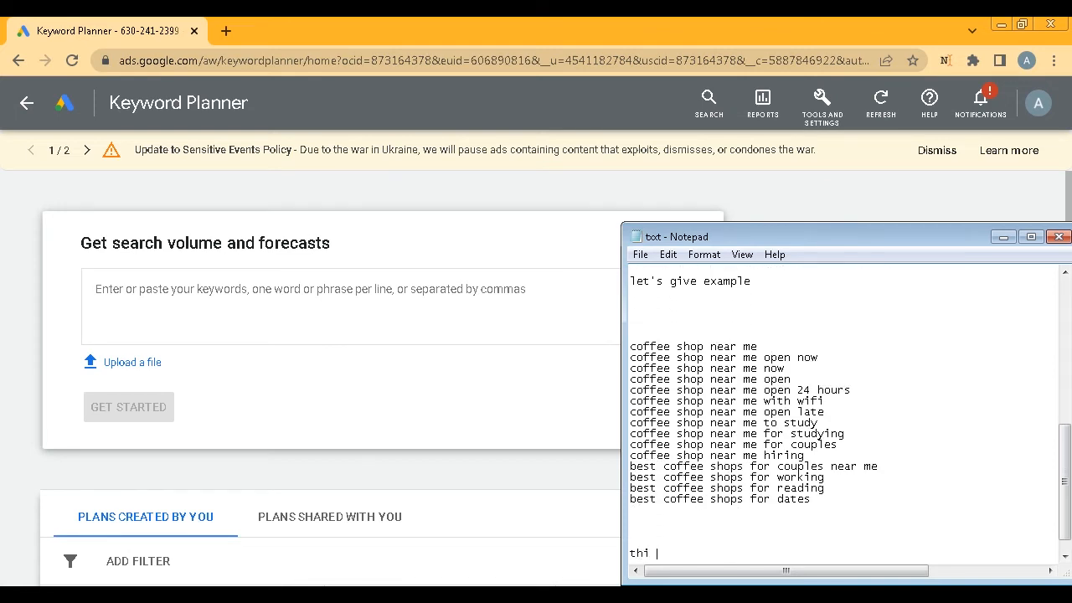
type("this is my keyword list i wanna know its volume")
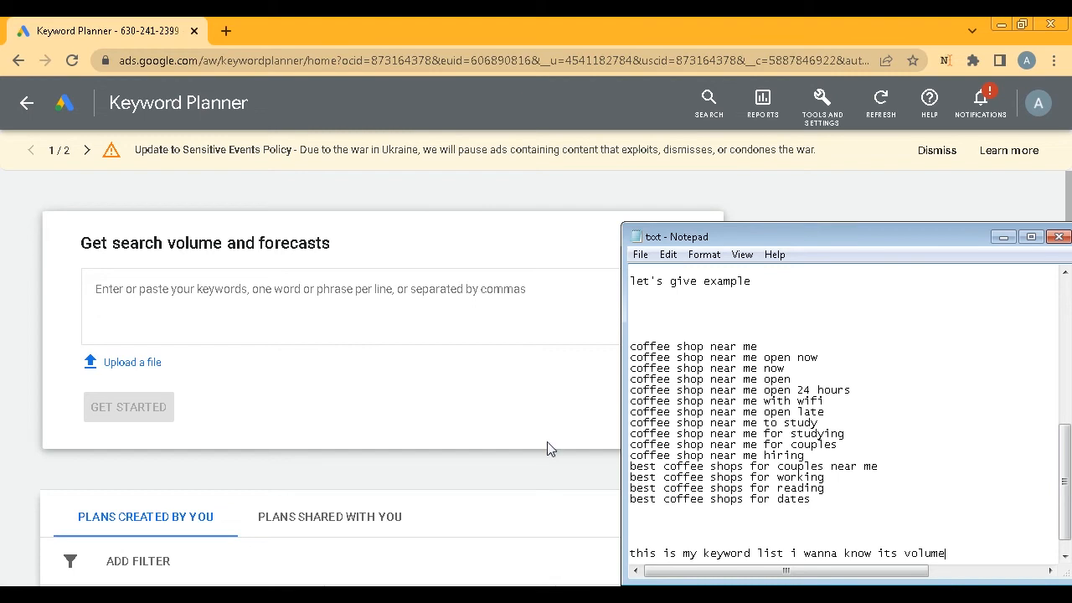
Return to Chrome and paste the coffee shop keyword list into the Get search volume and forecasts entry box.
left_click(204, 284)
right_click(176, 281)
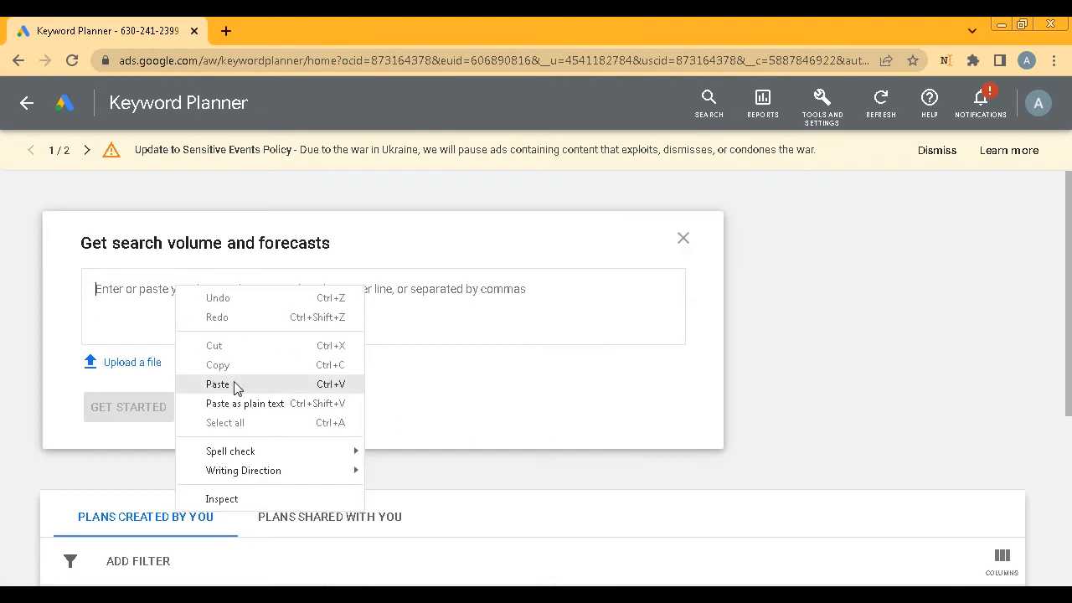
left_click(231, 384)
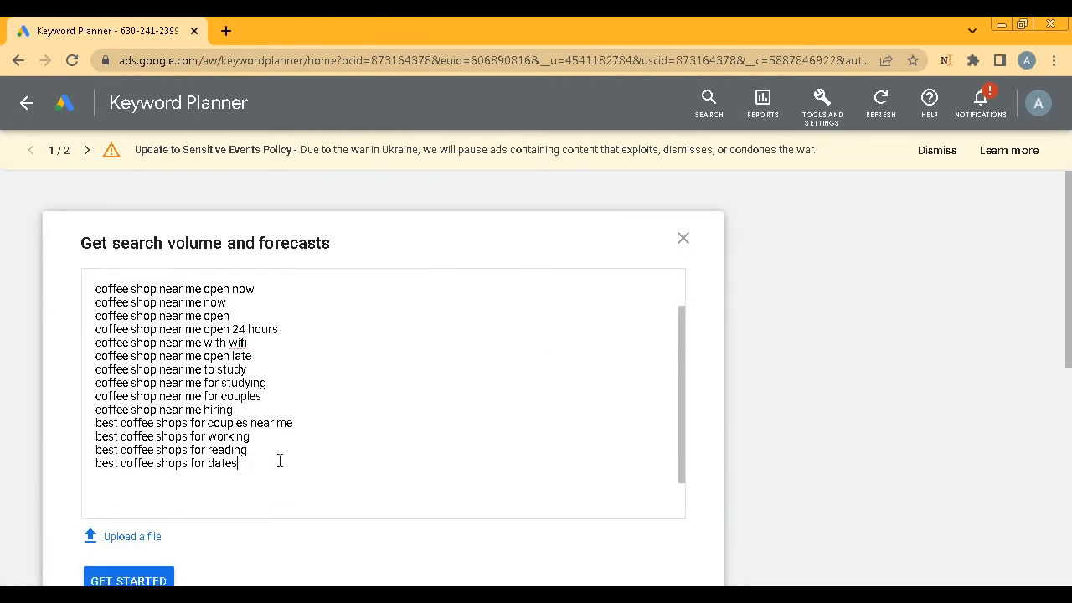
Review the pasted keywords and remove the blank line above "coffee shop near me".
left_click_drag(231, 463, 172, 342)
left_click(158, 317)
left_click_drag(249, 474, 109, 301)
left_click(189, 509)
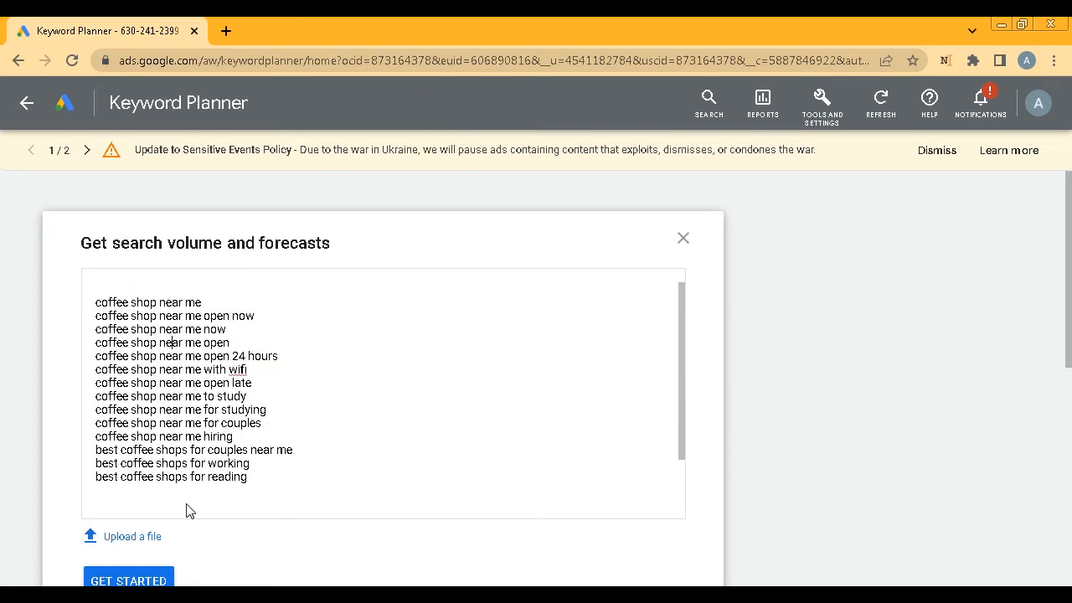
left_click(99, 299)
key("BackSpace")
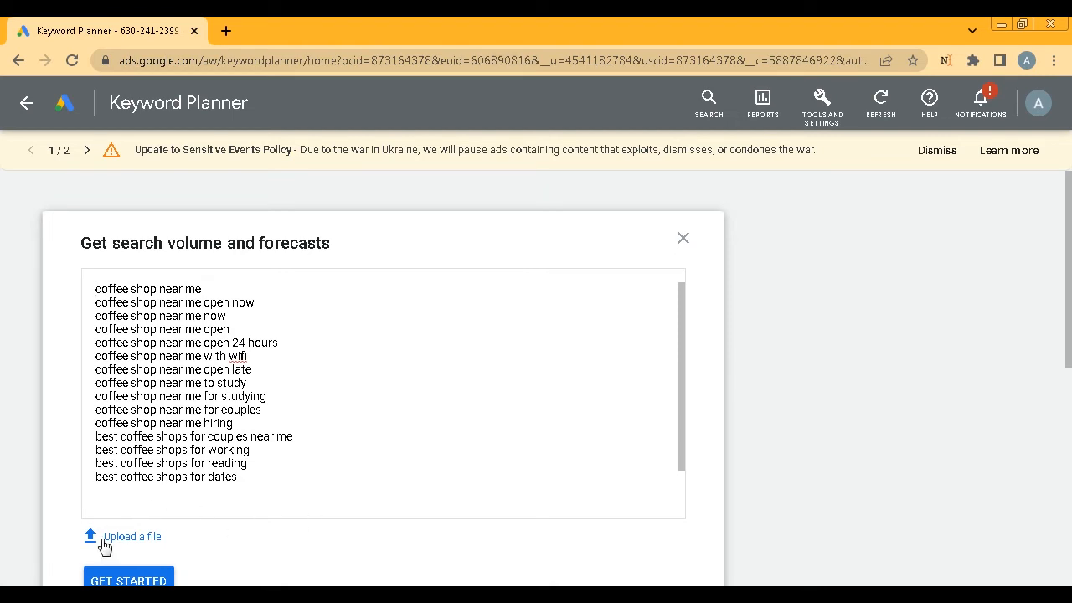
Submit the keyword list to get its search volumes and open the keyword plan's location targeting settings.
left_click(120, 580)
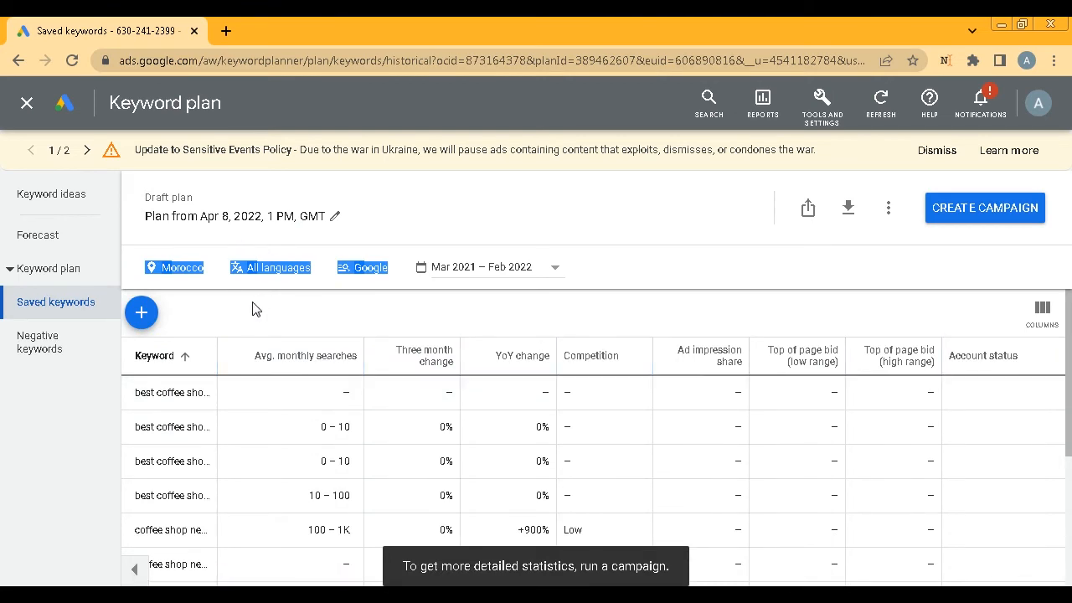
left_click(209, 270)
left_click(223, 168)
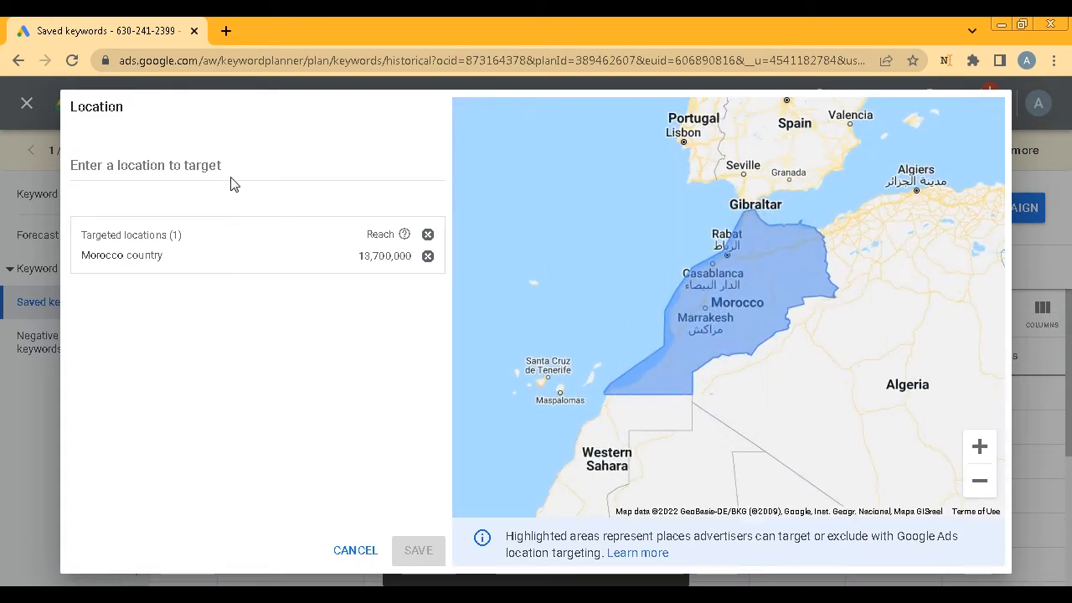
Switch to Notepad and write "of course chose location" and "targetted location" at the end of the note, separated from the text above.
key("alt+Tab")
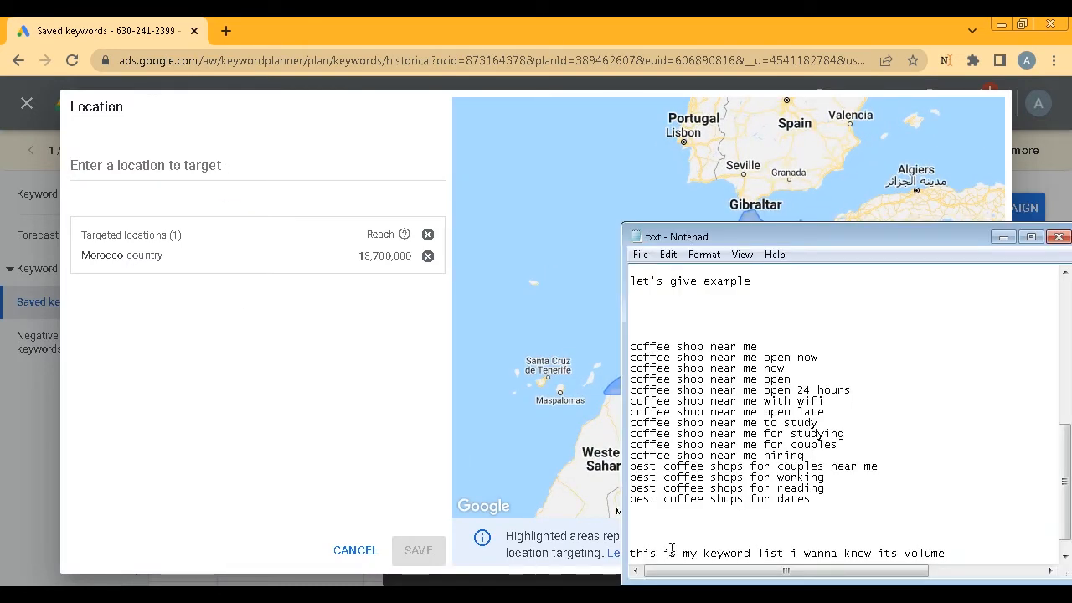
key("Return")
key("Return")
key("Return")
key("Return")
type("of course")
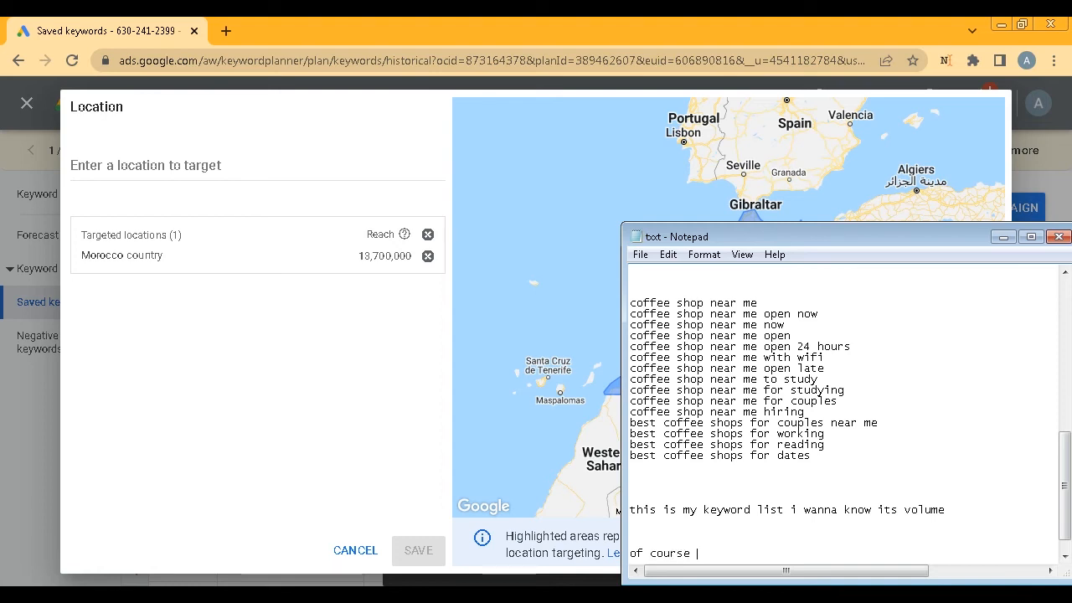
type(" chose location")
key("Return")
type("tar")
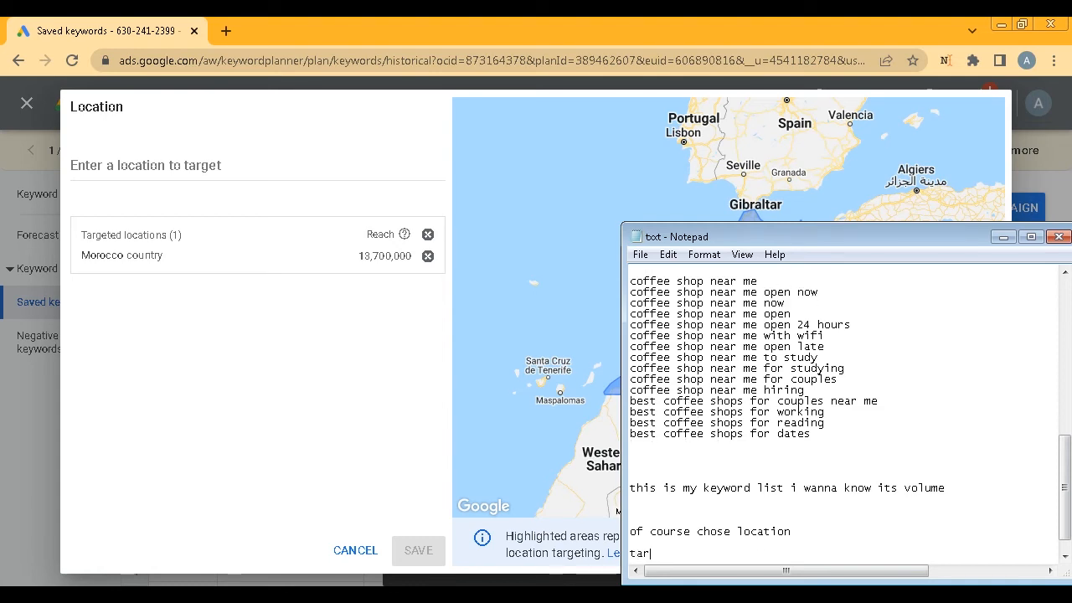
type("getted location")
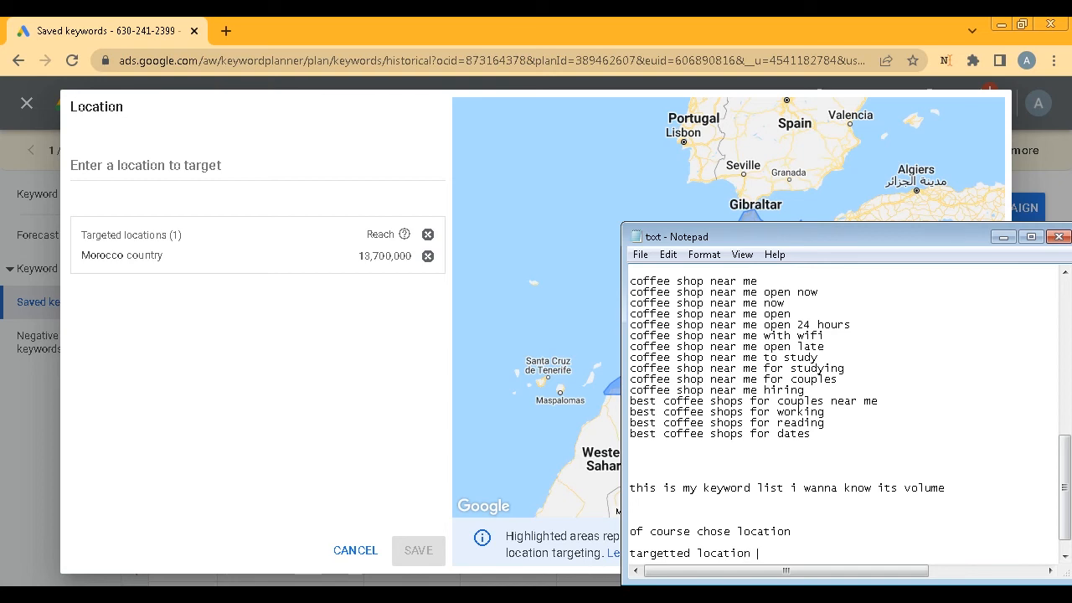
Return to Chrome, replace Morocco with United States as the plan's targeted location, and save the change.
left_click(429, 263)
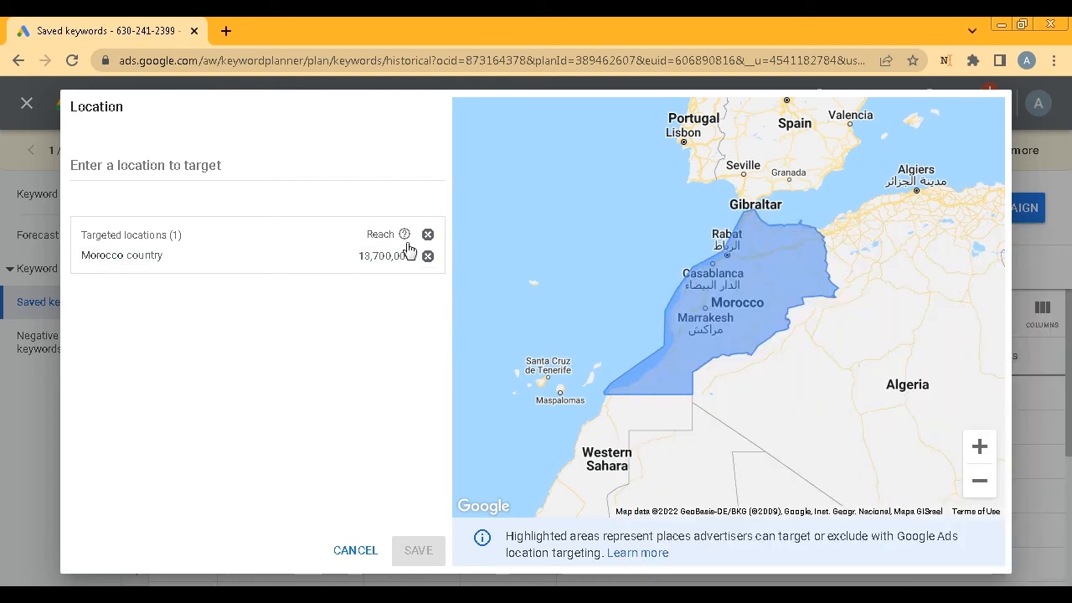
left_click(428, 256)
left_click(226, 164)
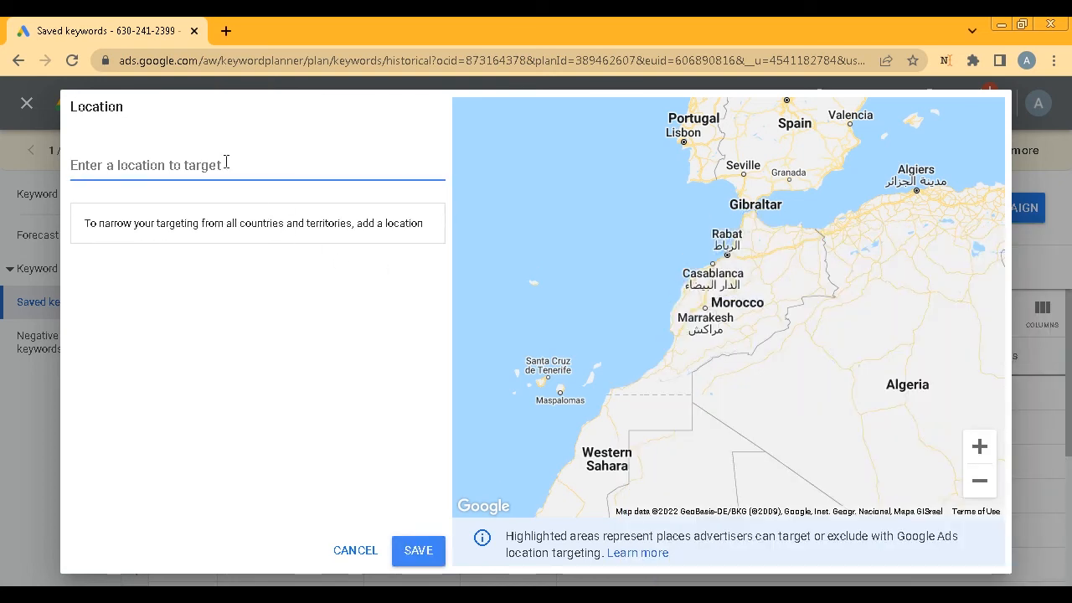
type("usa")
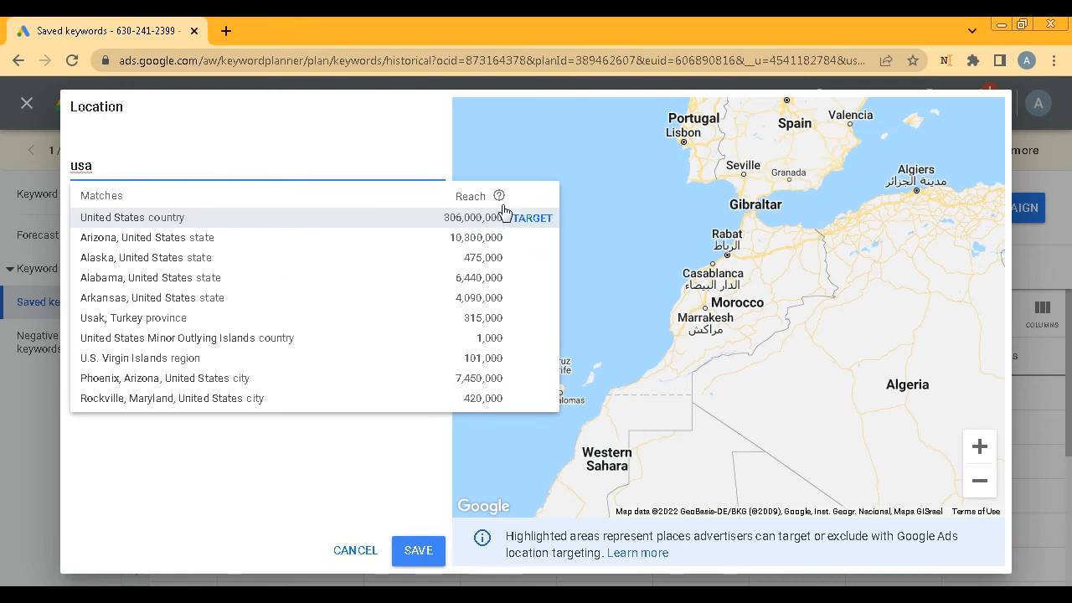
left_click(533, 218)
left_click(417, 553)
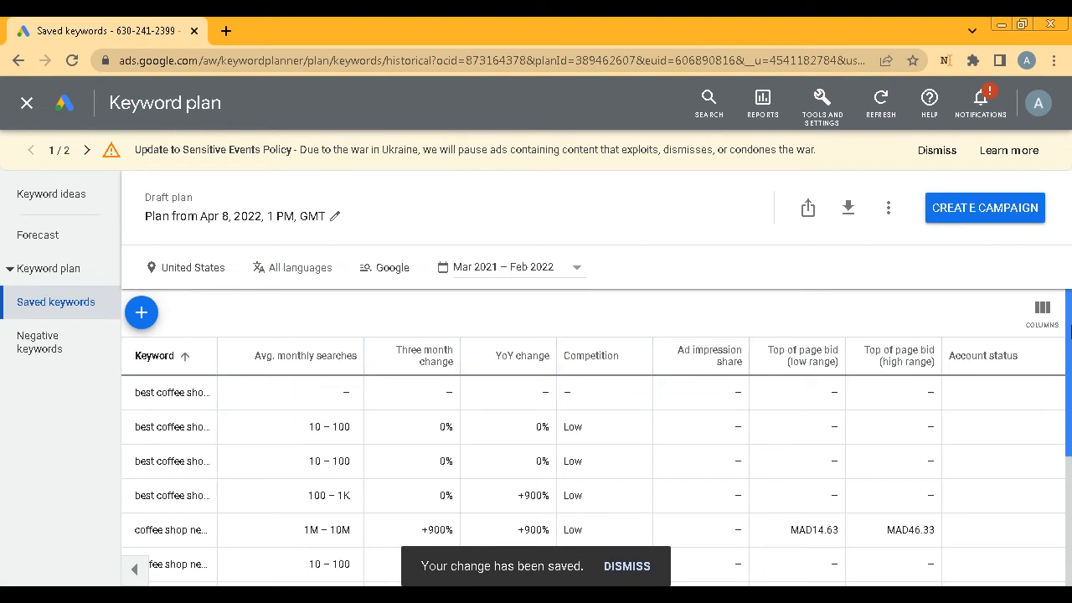
Sort the saved keywords by average monthly searches, highest first, and highlight the search ranges of the first three keywords.
left_click(323, 356)
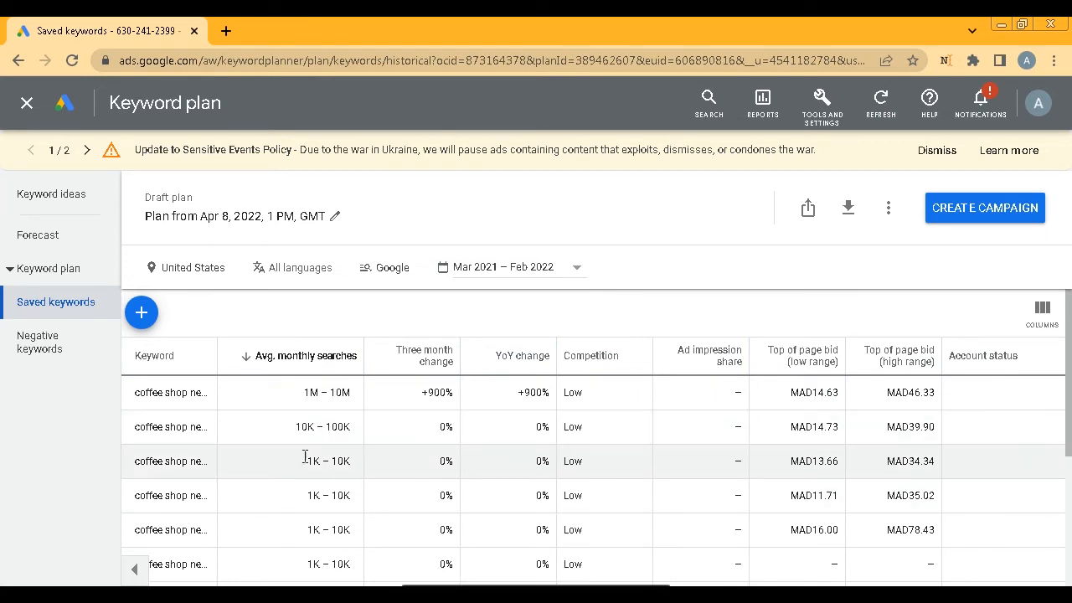
left_click_drag(310, 392, 383, 399)
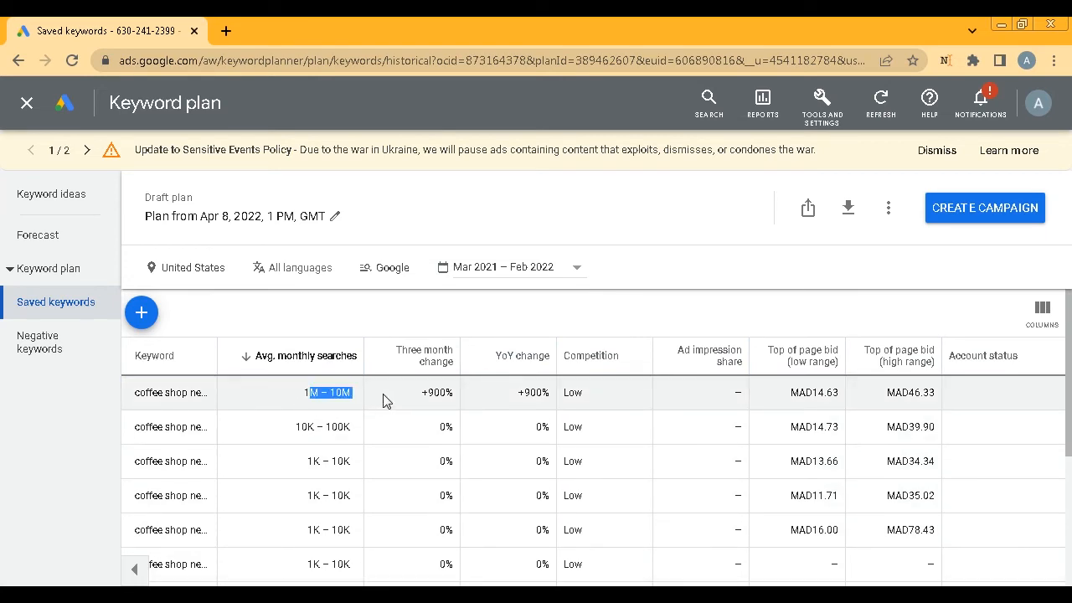
left_click_drag(287, 427, 366, 429)
left_click_drag(284, 459, 373, 464)
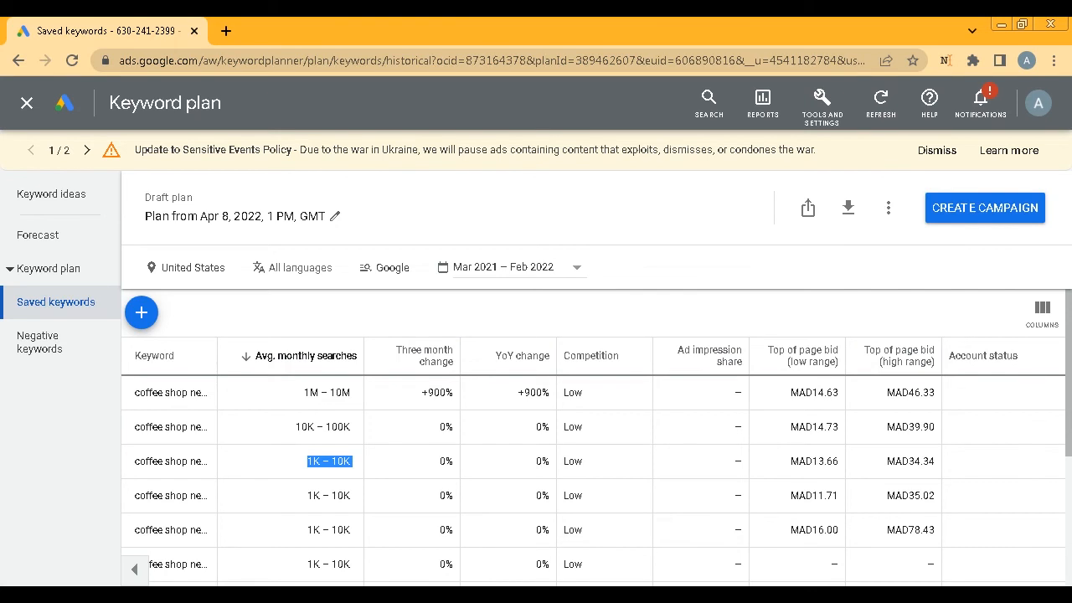
Switch to Notepad and add "as you can see" and "the volume of each search and competition as well" on separate lines at the note's end.
key("alt+Tab")
key("Return")
key("Return")
key("Return")
key("Return")
type("as you")
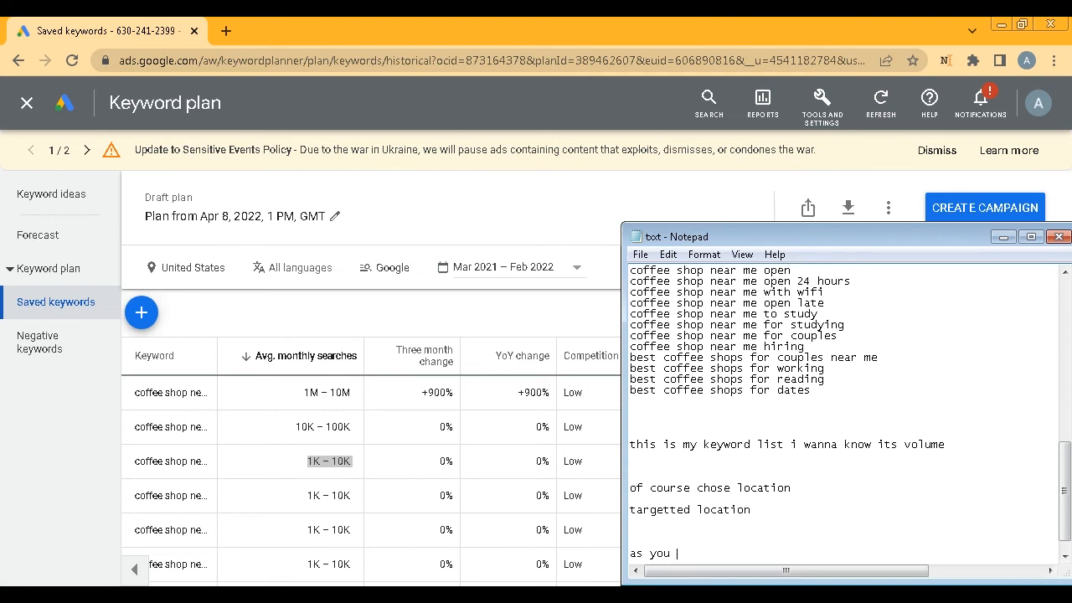
type(" can see")
key("Return")
type("the")
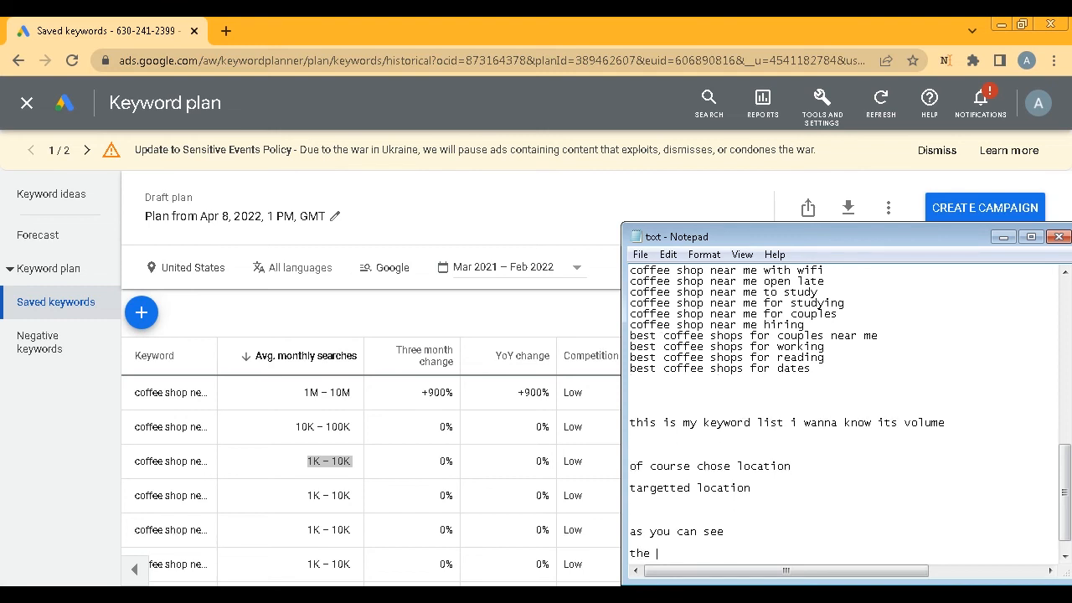
type(" volume of each search and competition")
type(" well")
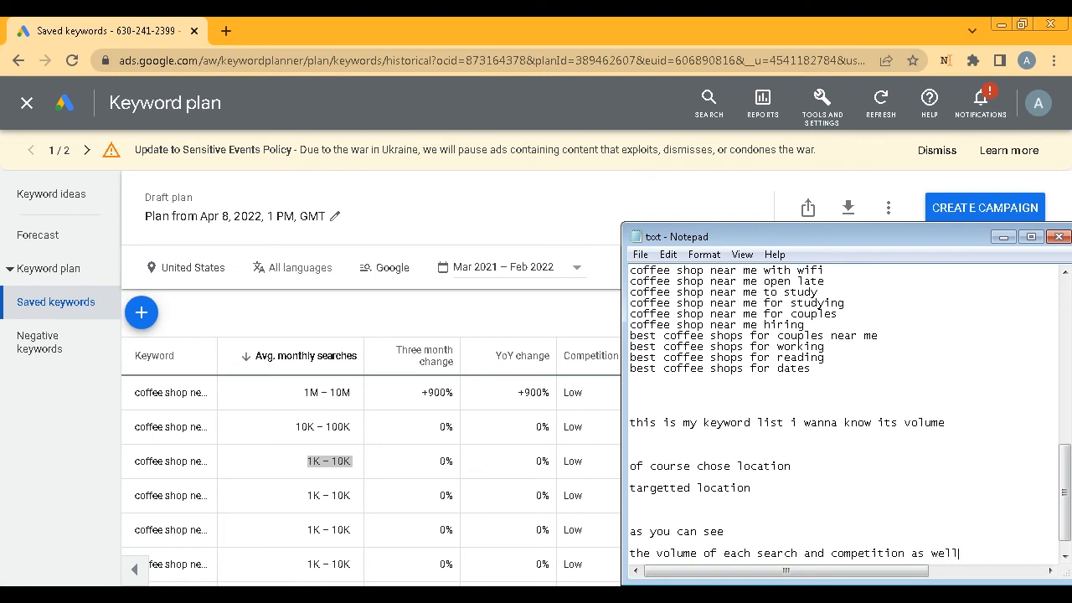
key("Page_Up")
key("Return")
key("Return")
key("Return")
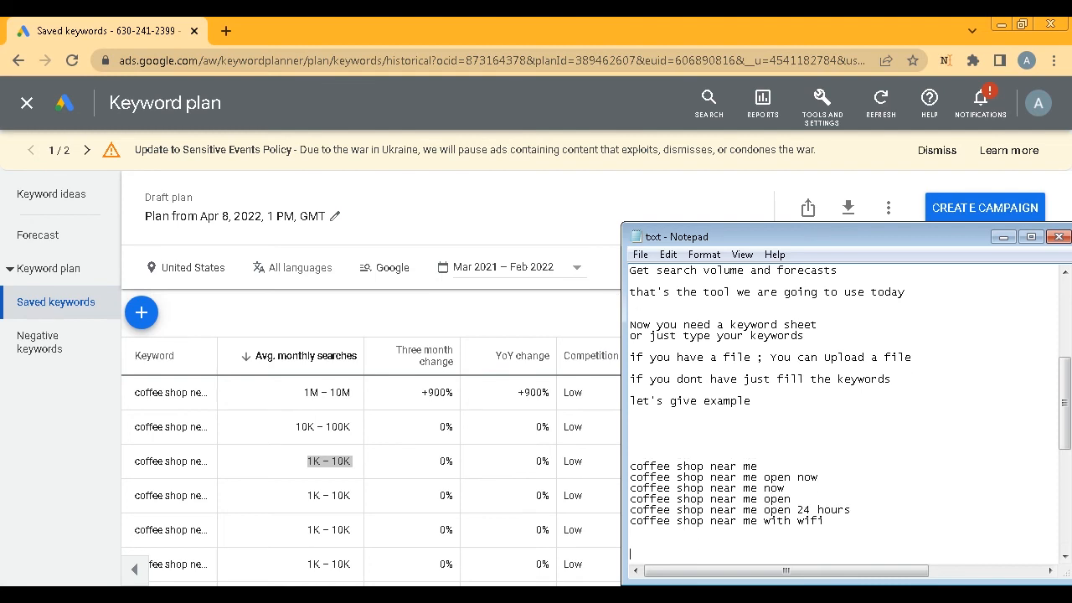
key("BackSpace")
key("BackSpace")
left_click_drag(1066, 419, 1066, 508)
left_click(696, 554)
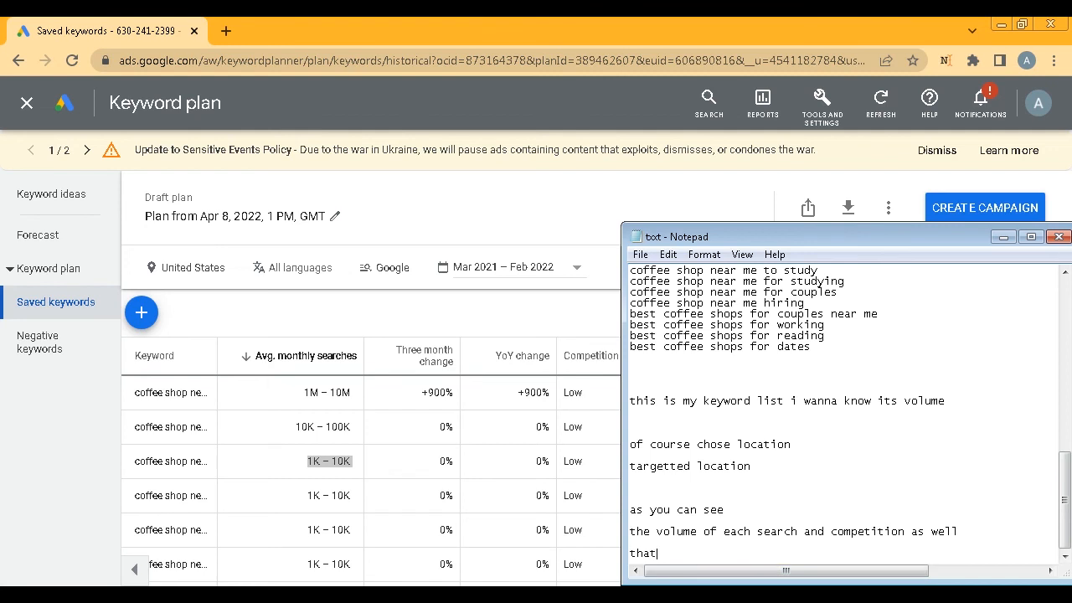
Add the closing lines "that's it" and "i hope you get the video" at the end of the note, separated by blank space.
type("that's it")
key("Return")
key("Return")
key("Return")
type("i hope ")
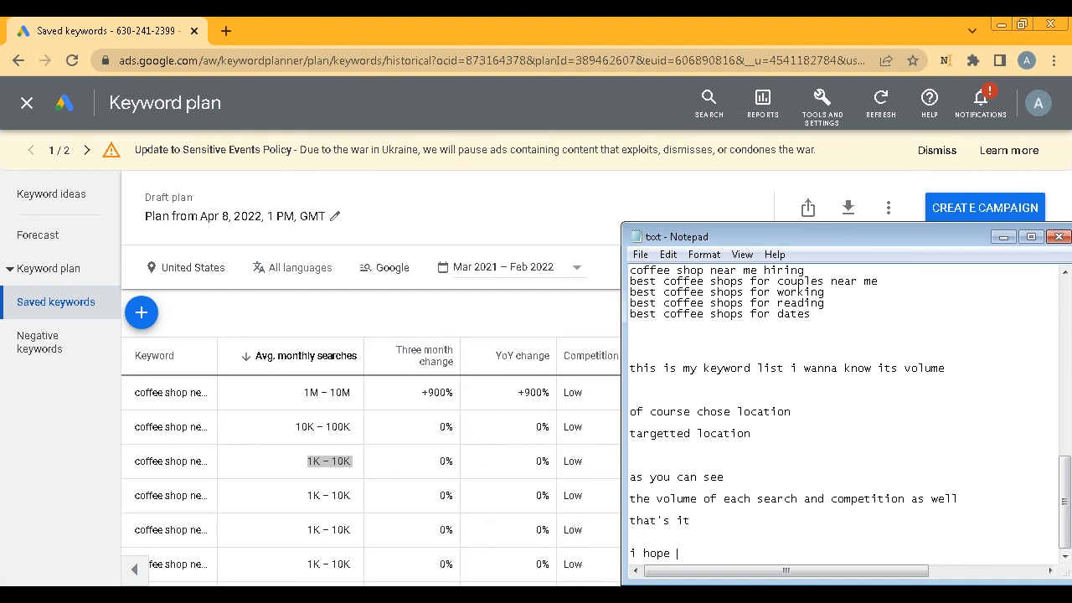
type("you get the video")
Finish the note with "and thanks for watching" below a gap, and minimize Notepad to return to the keyword plan in Chrome.
key("Return")
key("Return")
key("Return")
type("and thansk")
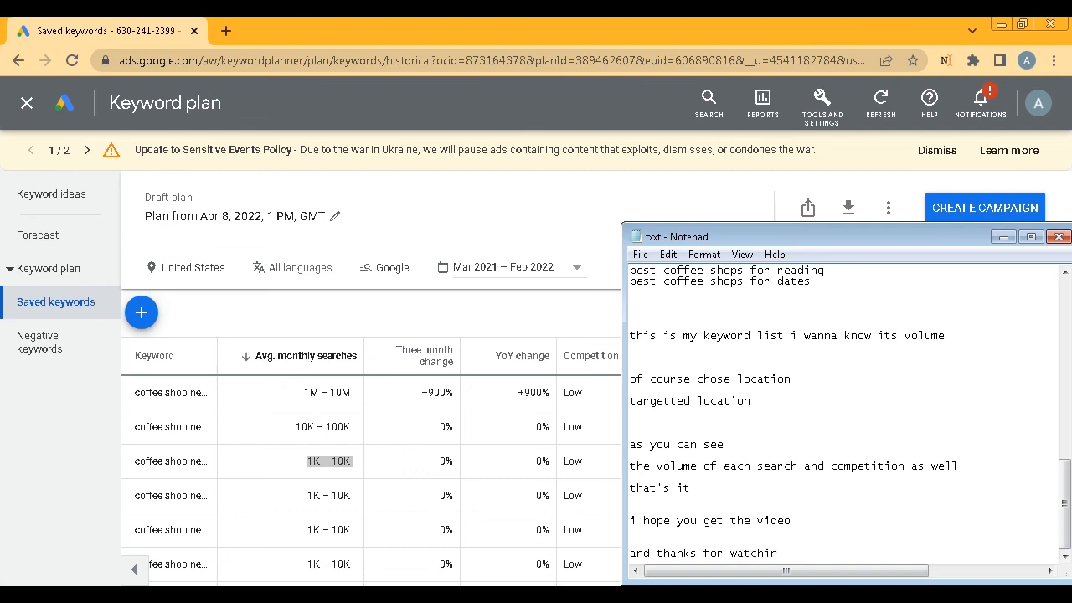
scroll(681, 544, "down", 1)
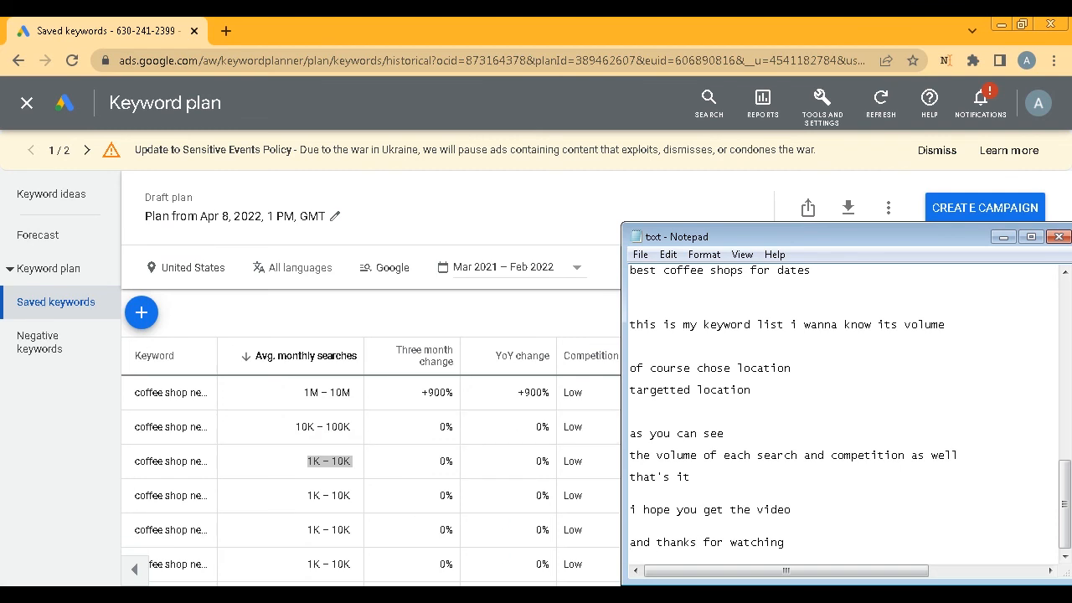
left_click(1002, 237)
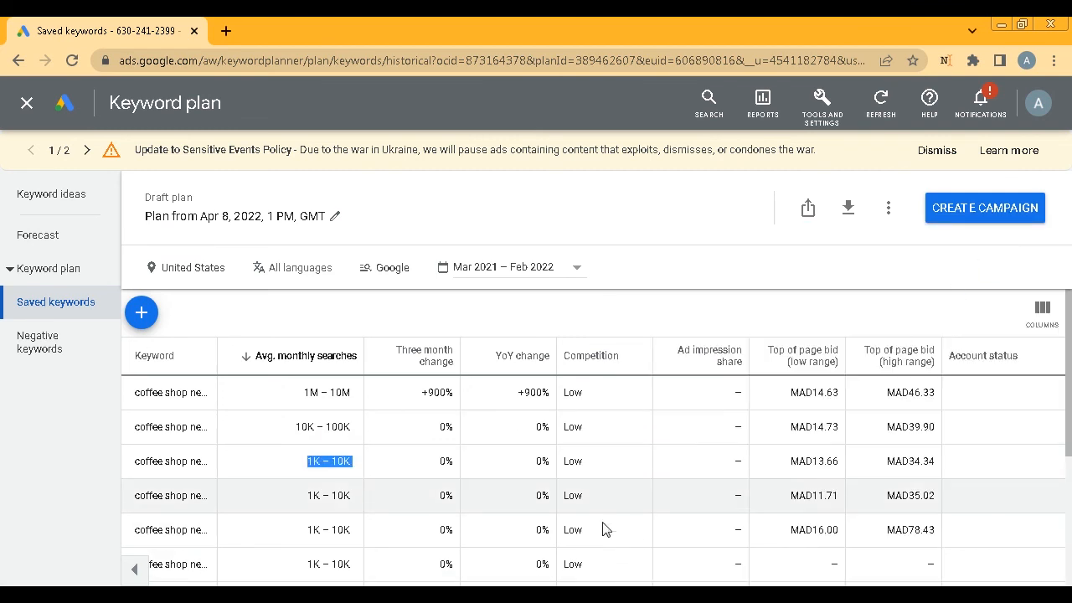